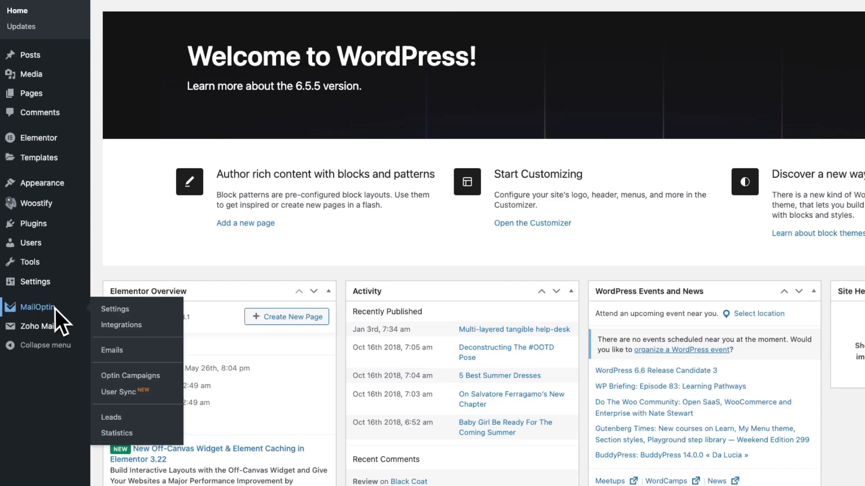
Open MailOptin Integrations and view the connected Mailchimp panel with its saved API key.
left_click(120, 325)
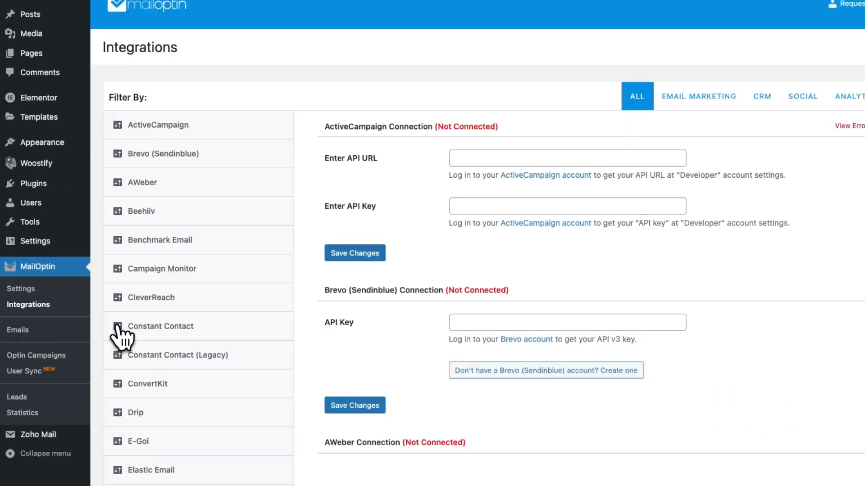
scroll(190, 328, "down", 12)
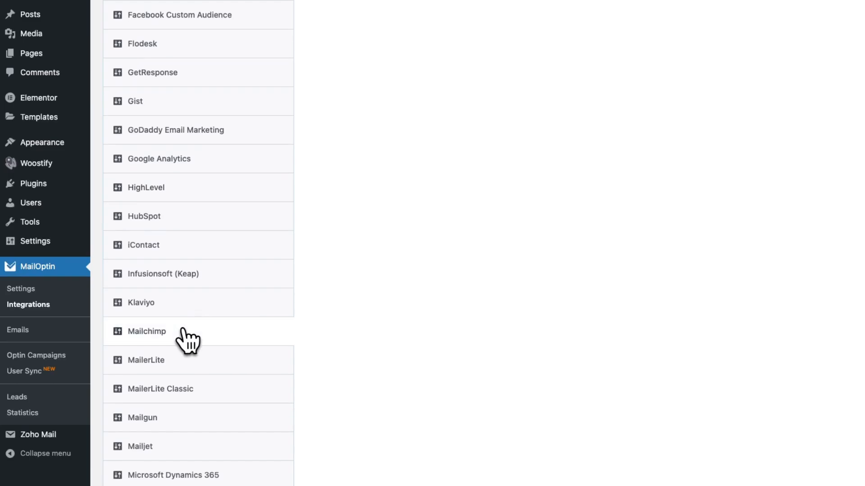
left_click(215, 340)
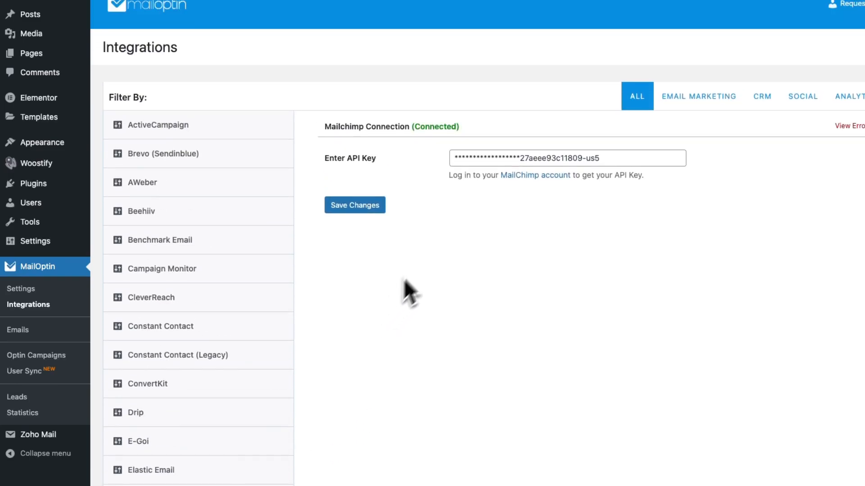
left_click(487, 159)
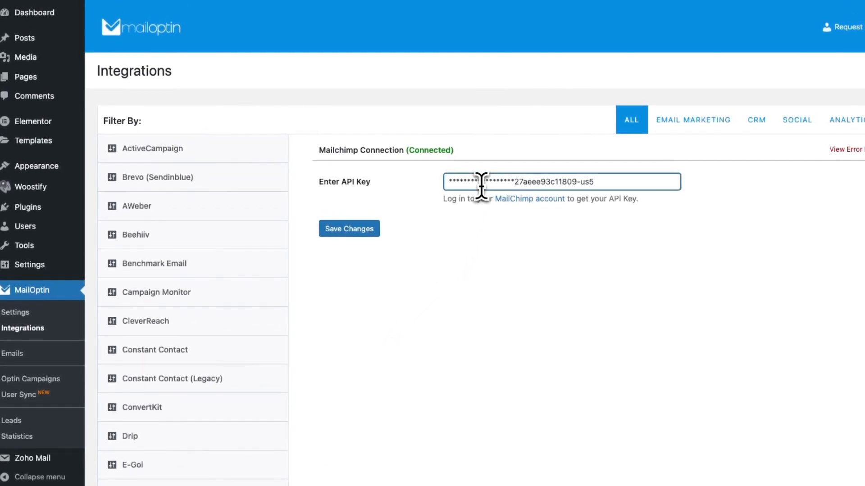
mouse_move(1, 190)
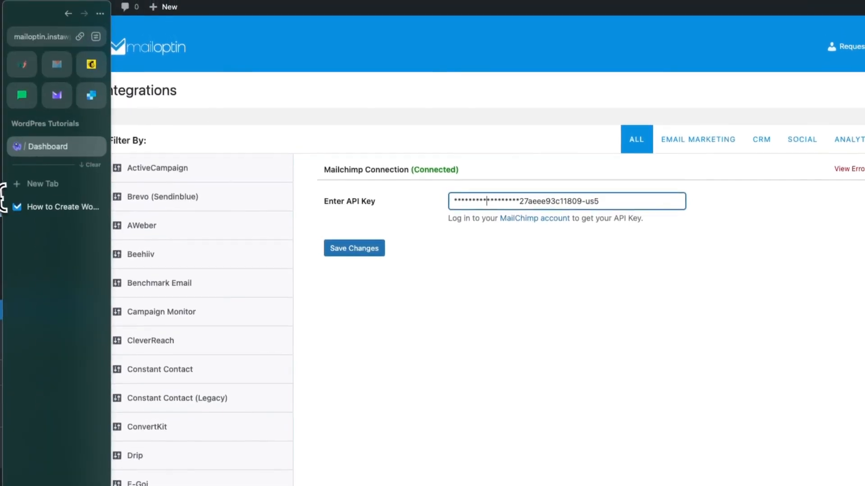
left_click(93, 65)
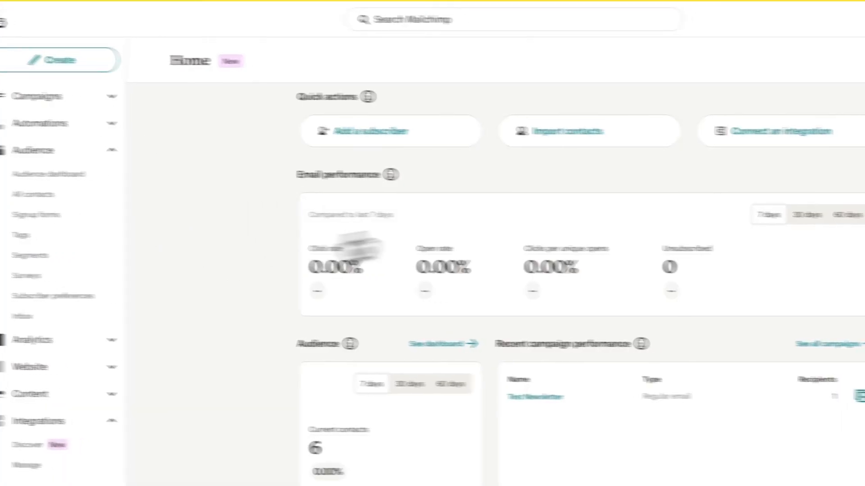
left_click(852, 22)
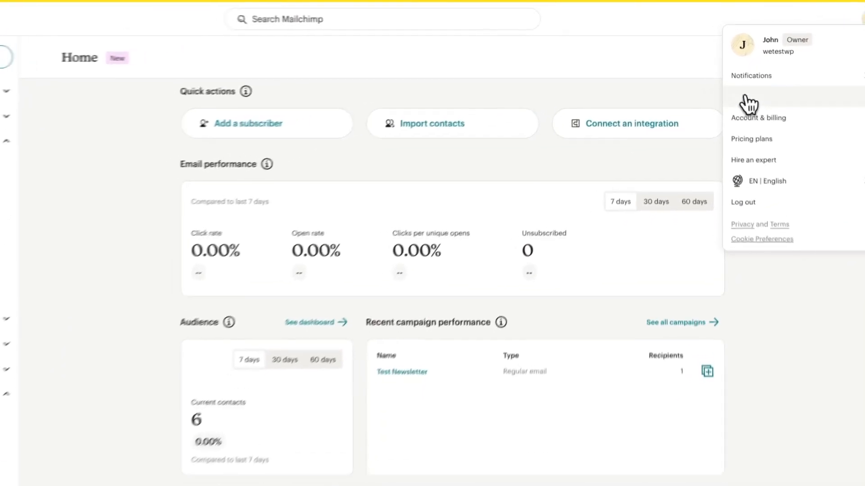
left_click(705, 103)
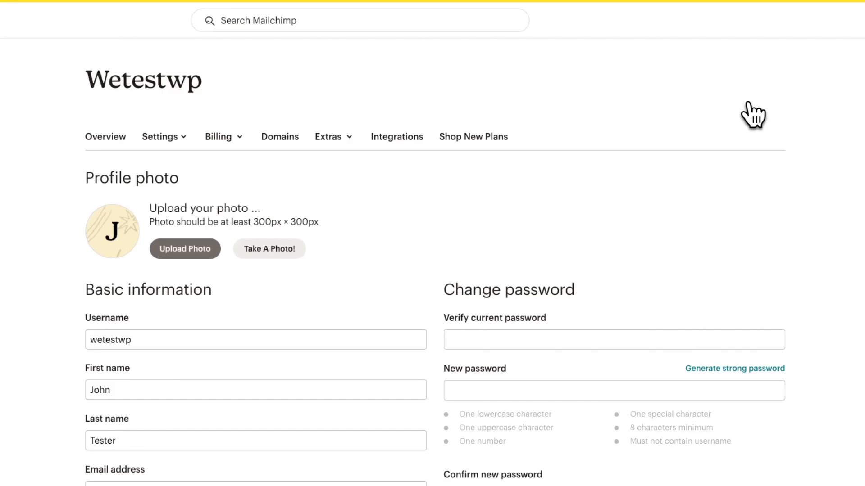
left_click(346, 137)
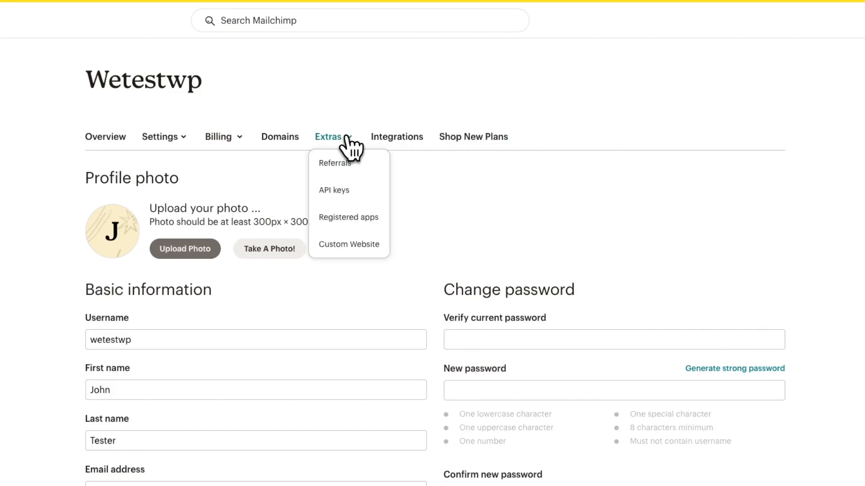
left_click(334, 190)
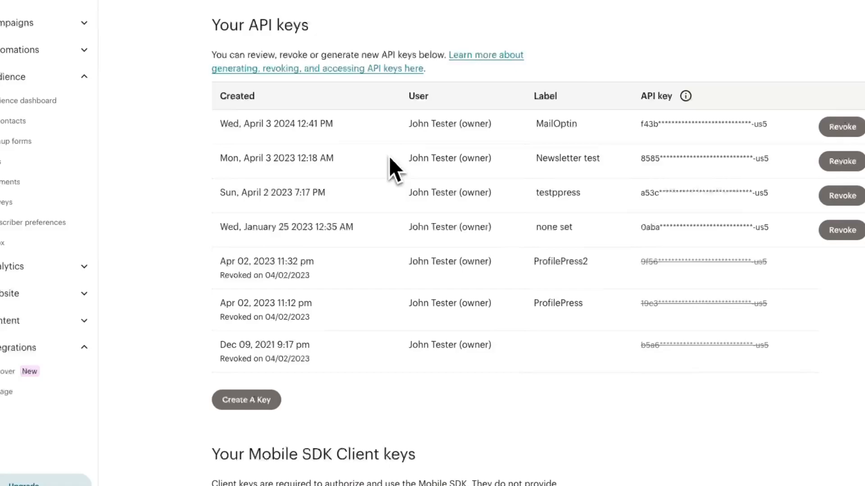
left_click(270, 403)
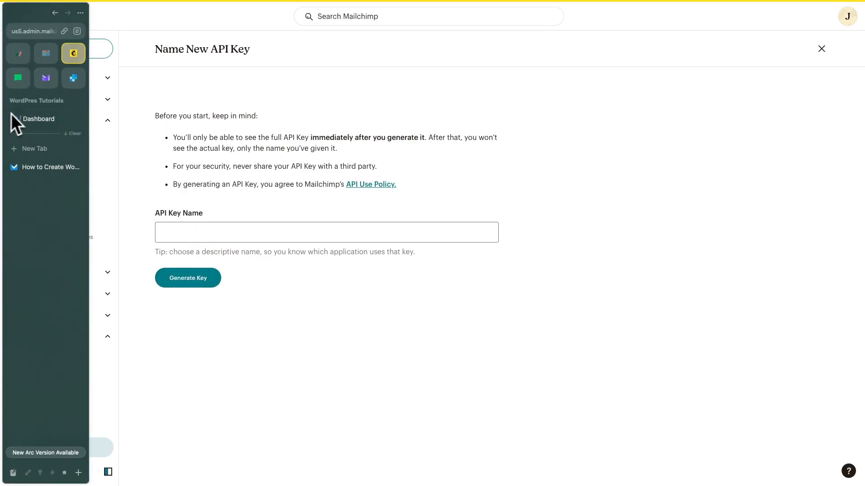
left_click(13, 119)
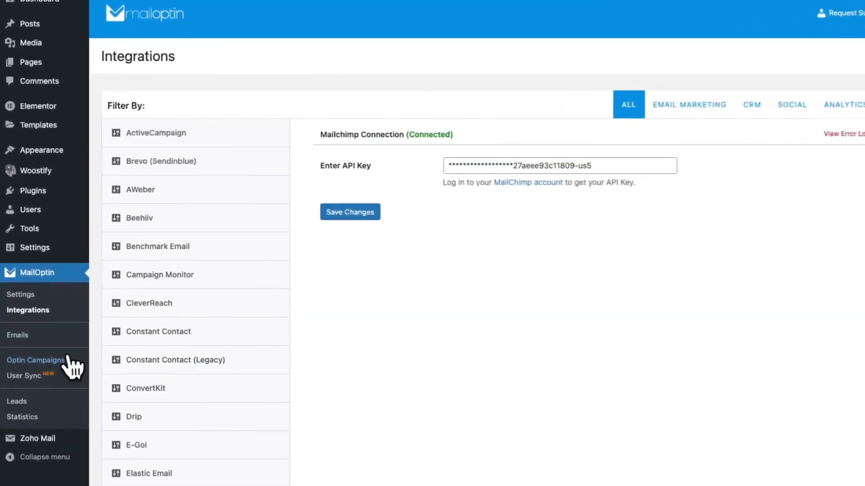
Add a new optin campaign titled 'Mailchimp' using the Elegance lightbox theme.
left_click(72, 365)
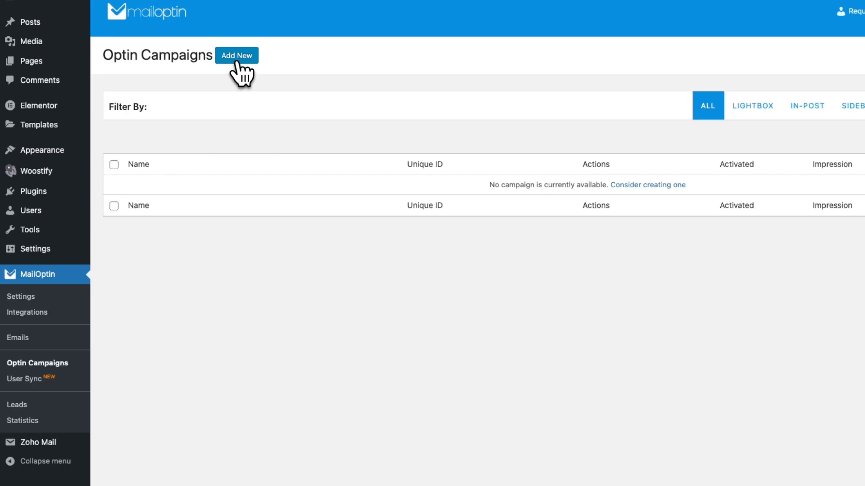
left_click(238, 64)
left_click(207, 109)
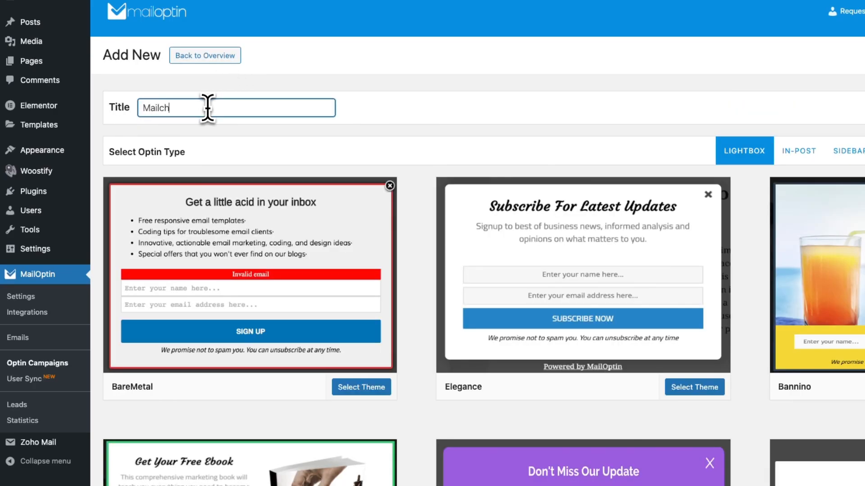
type("Mailchimp")
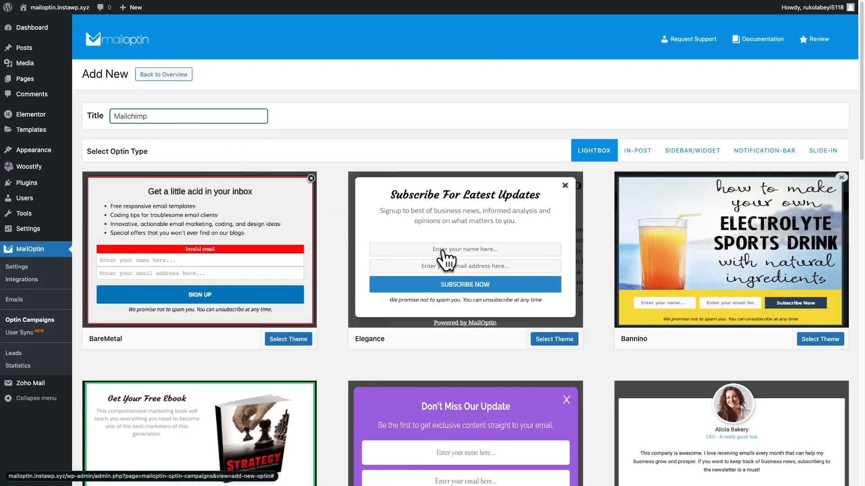
left_click(446, 259)
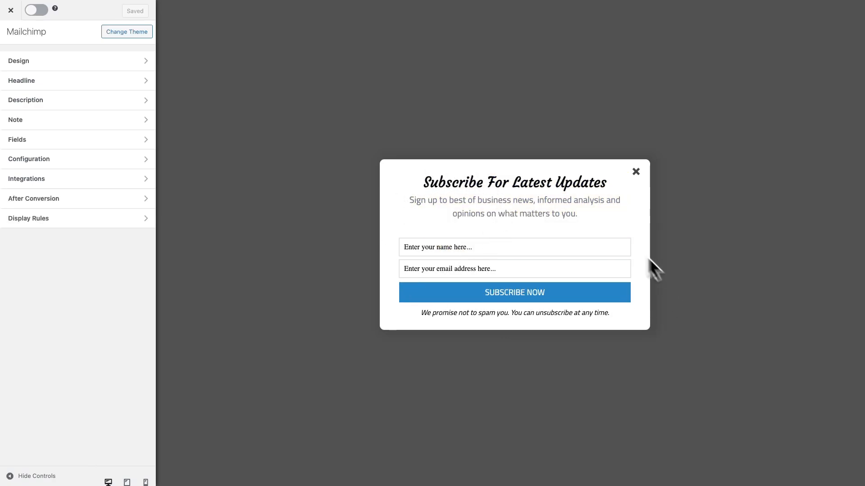
Look over the description, form fields and no-spam note panels of the optin.
left_click(572, 199)
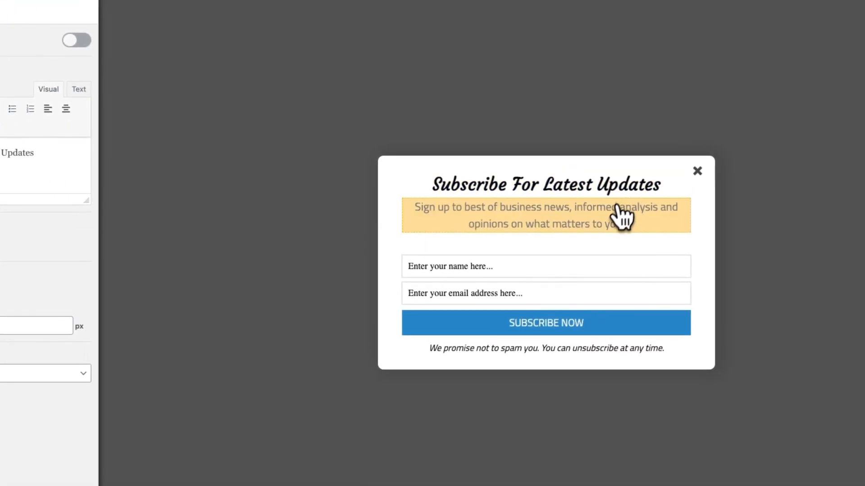
left_click(611, 277)
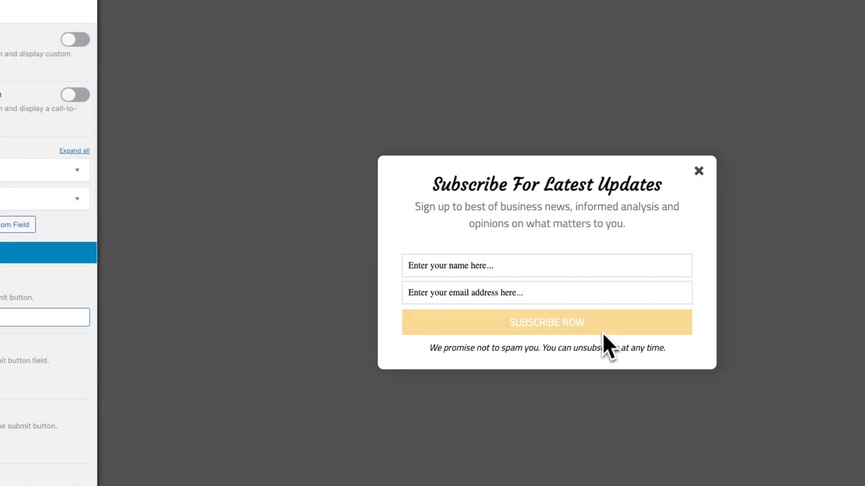
left_click(601, 348)
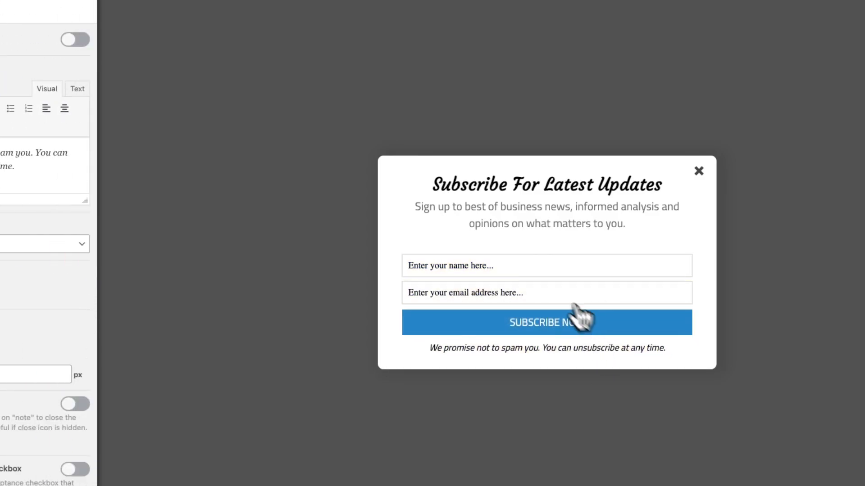
left_click(10, 44)
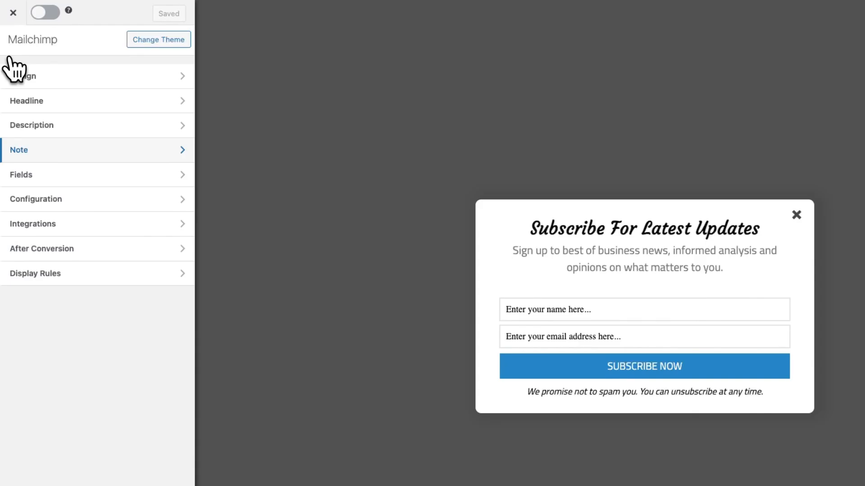
In Design, keep the optin width at 600px and set Display Effect to Bounce.
left_click(47, 77)
mouse_move(44, 100)
left_mouse_down()
mouse_move(64, 101)
mouse_move(43, 101)
left_mouse_up()
left_click(45, 148)
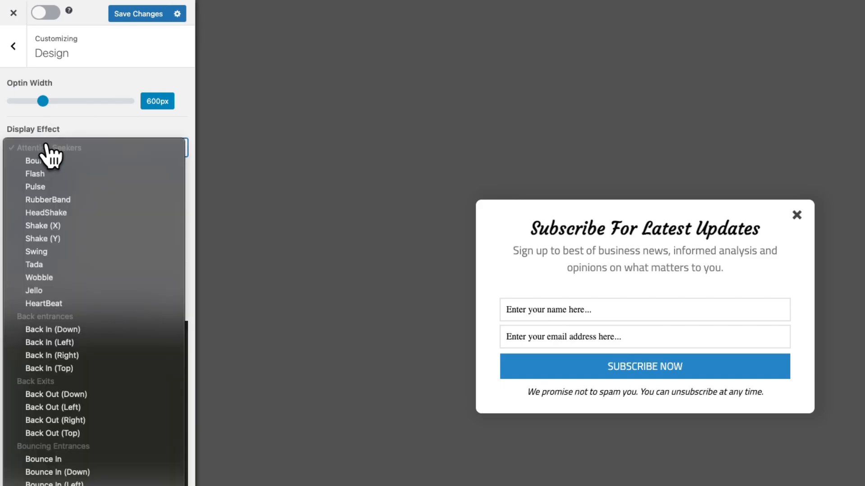
left_click(47, 160)
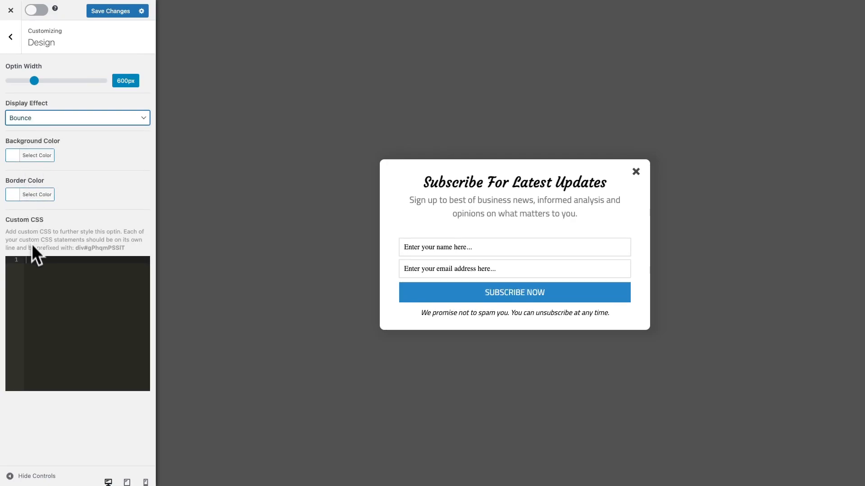
left_click(10, 36)
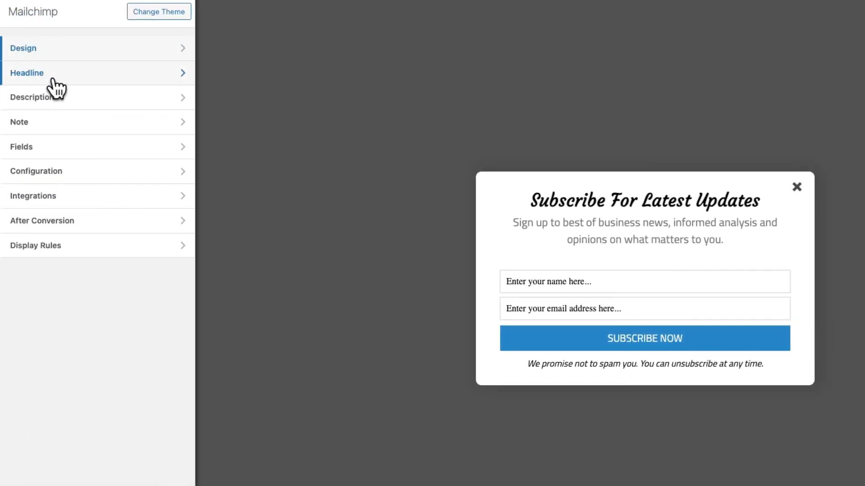
Keep the headline visible and change it to 'Subscribe For Latest Updates!'.
left_click(43, 84)
left_click(167, 58)
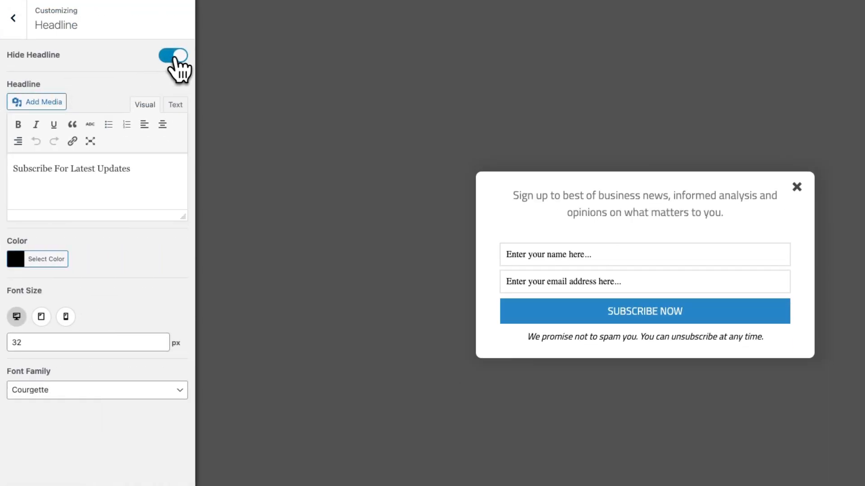
left_click(177, 59)
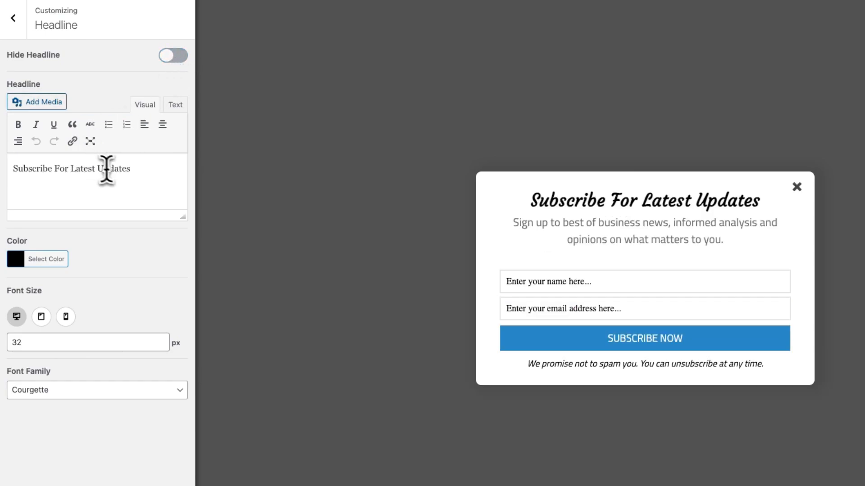
left_click(132, 167)
type("!")
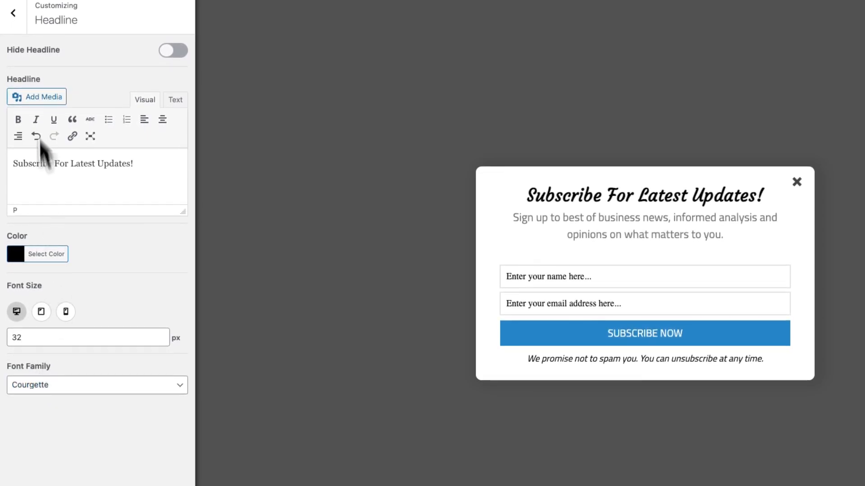
left_click(22, 24)
Review the Description and Note settings of the optin.
left_click(41, 112)
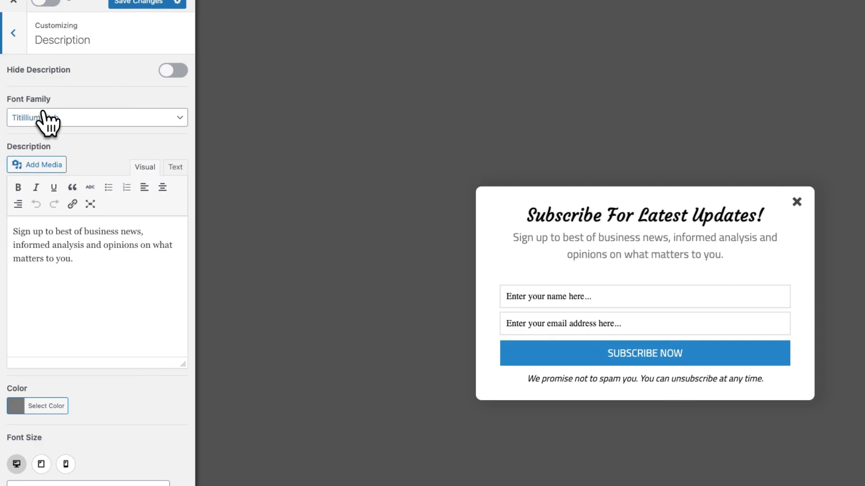
left_click(20, 42)
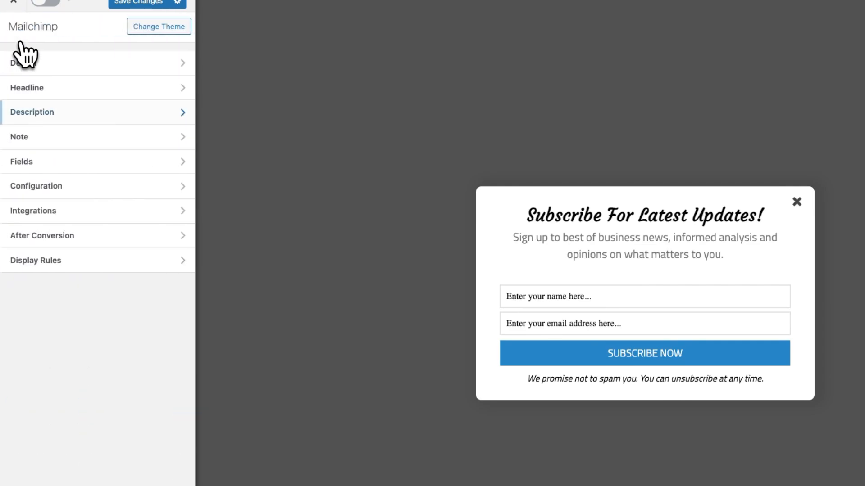
left_click(71, 144)
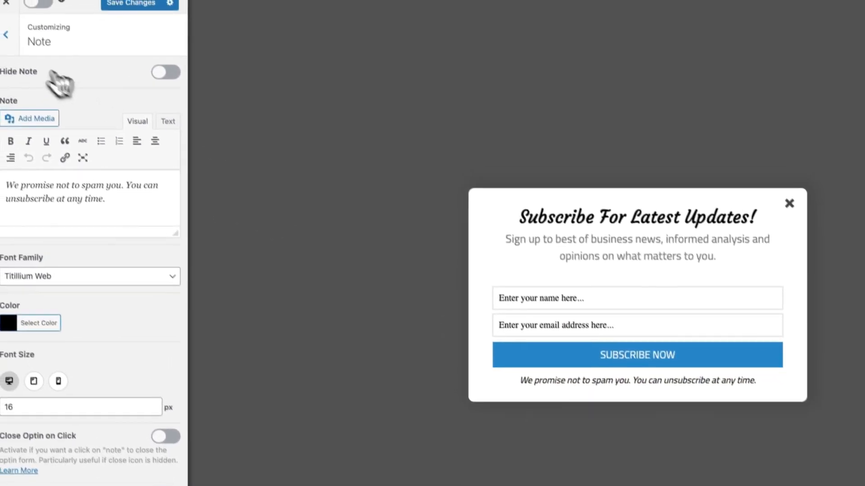
left_click(5, 35)
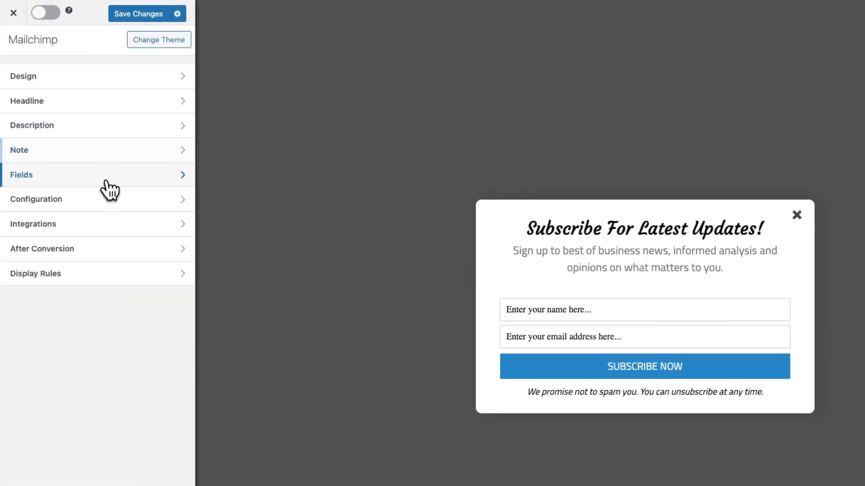
In Fields, switch Use Custom HTML and Display Only CTA Button on, then off again.
left_click(108, 187)
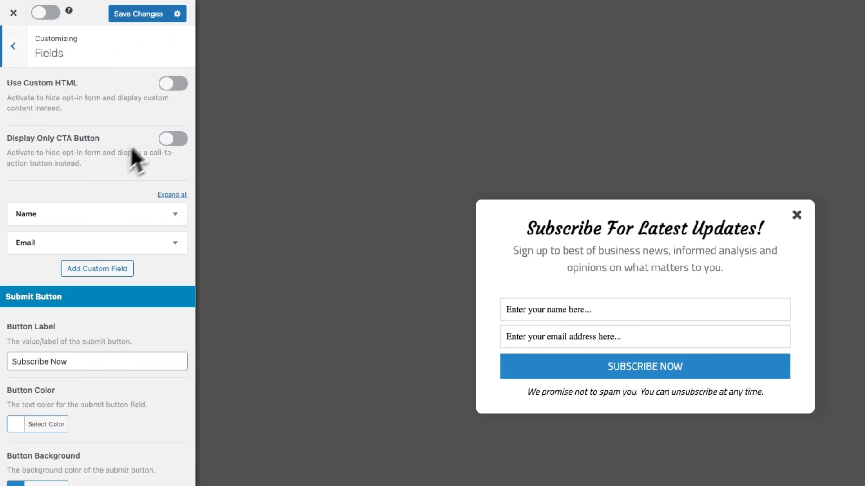
left_click(165, 93)
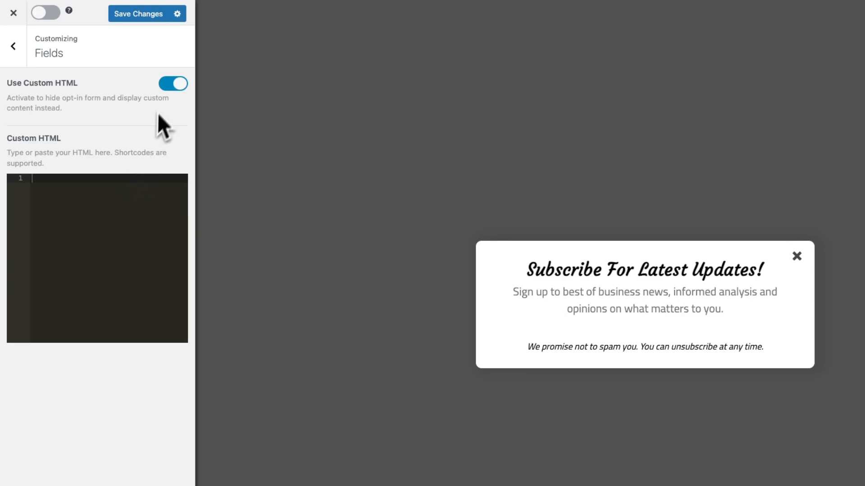
left_click(176, 84)
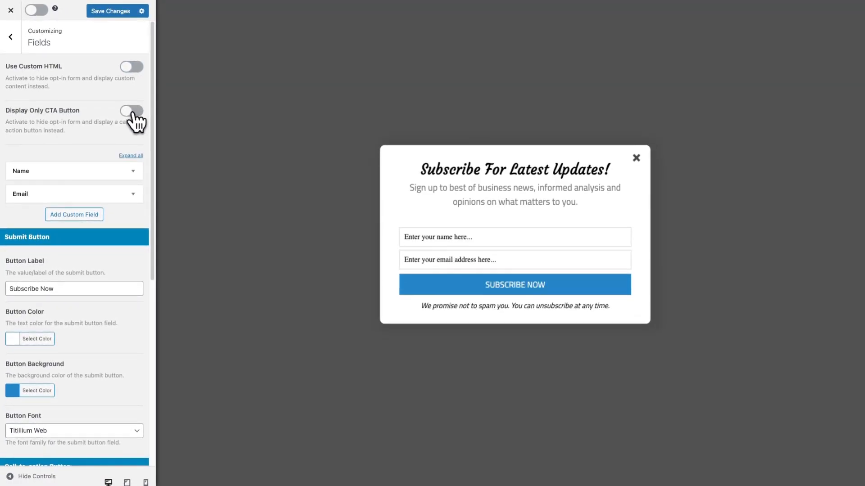
left_click(134, 113)
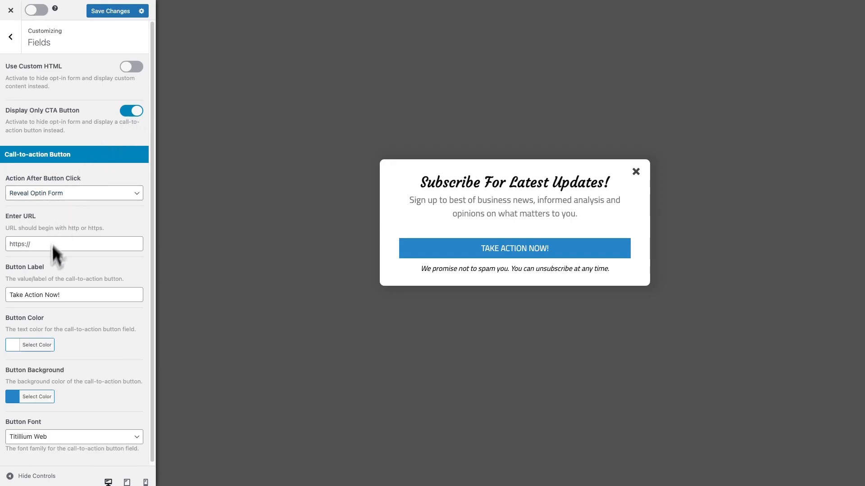
scroll(56, 330, "down", 1)
left_click(130, 111)
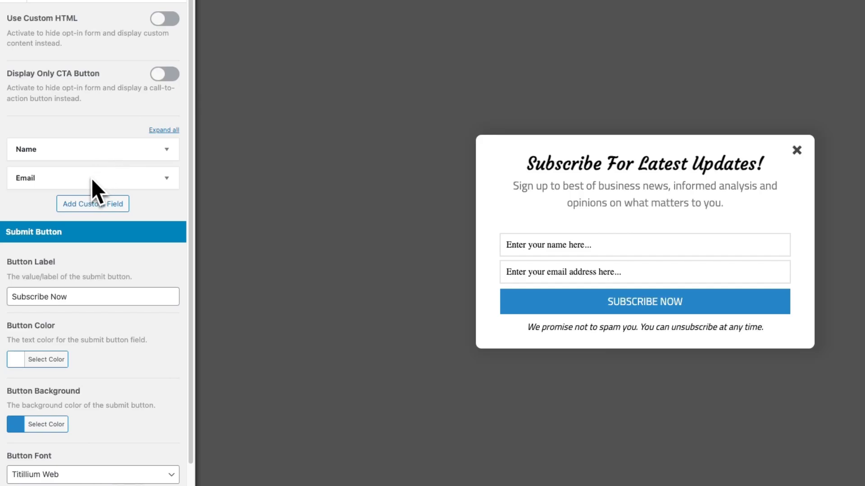
Hide the Name field, then show it again in the form.
left_click(165, 153)
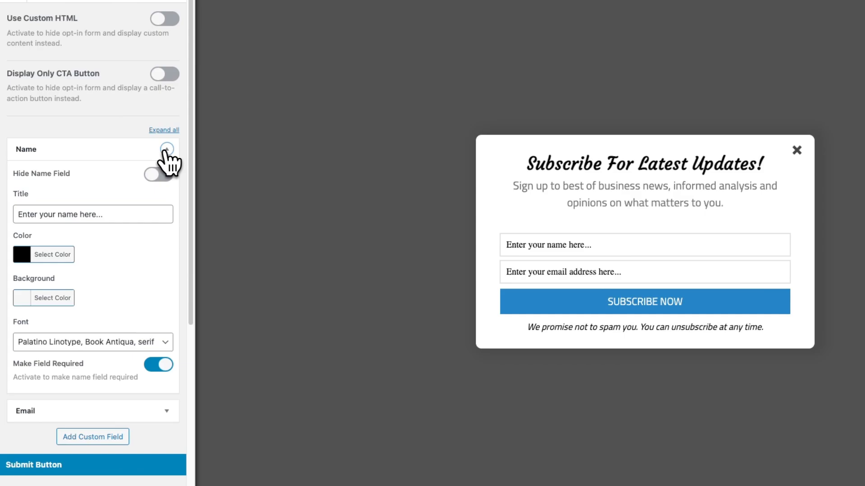
left_click(159, 175)
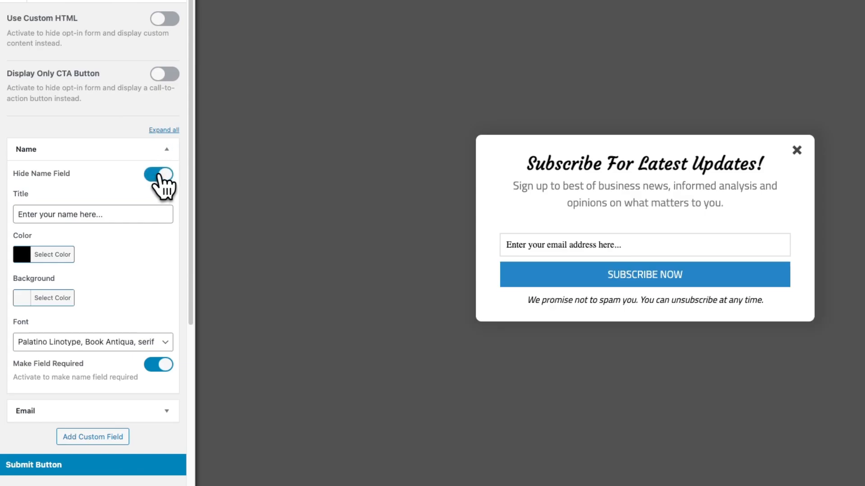
left_click(160, 177)
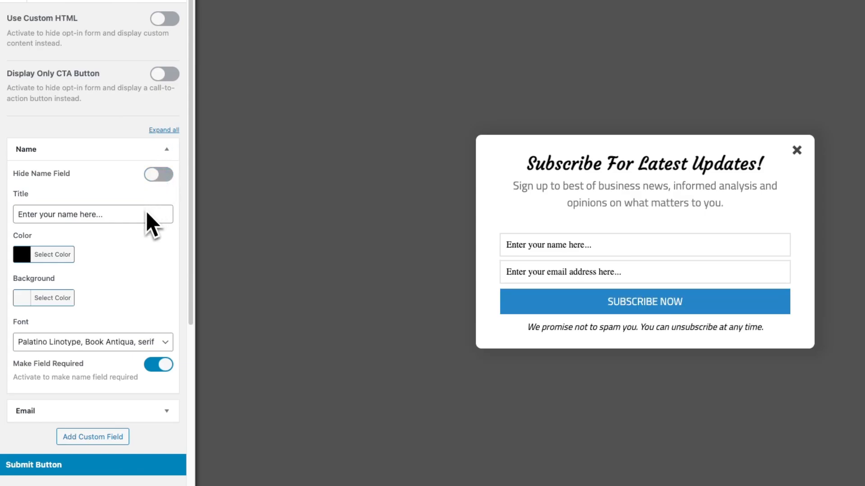
left_click(165, 150)
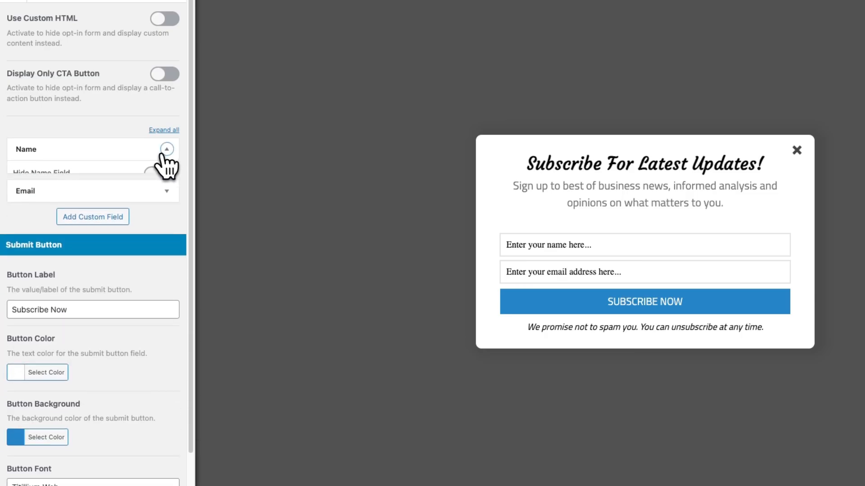
Add a custom field titled 'City' with type Text.
left_click(118, 200)
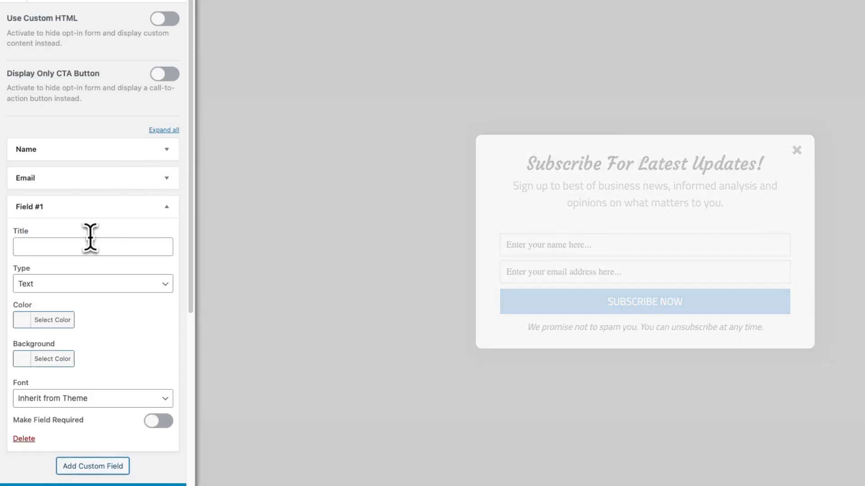
left_click(86, 247)
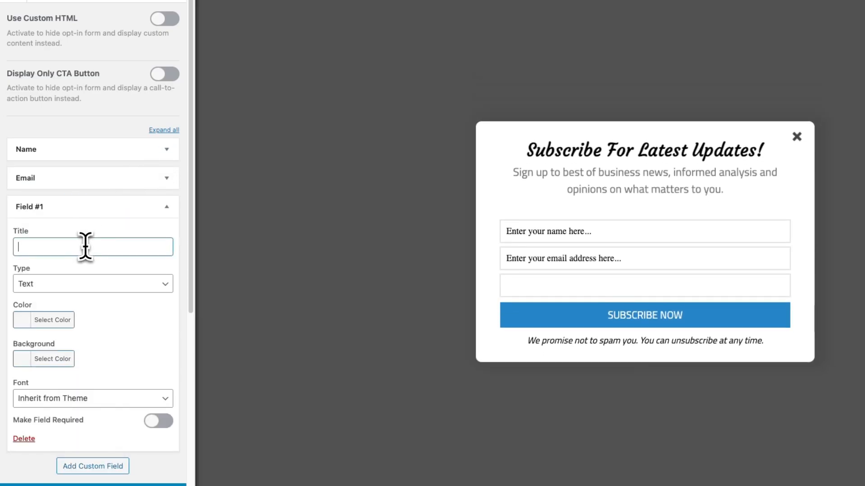
type("City")
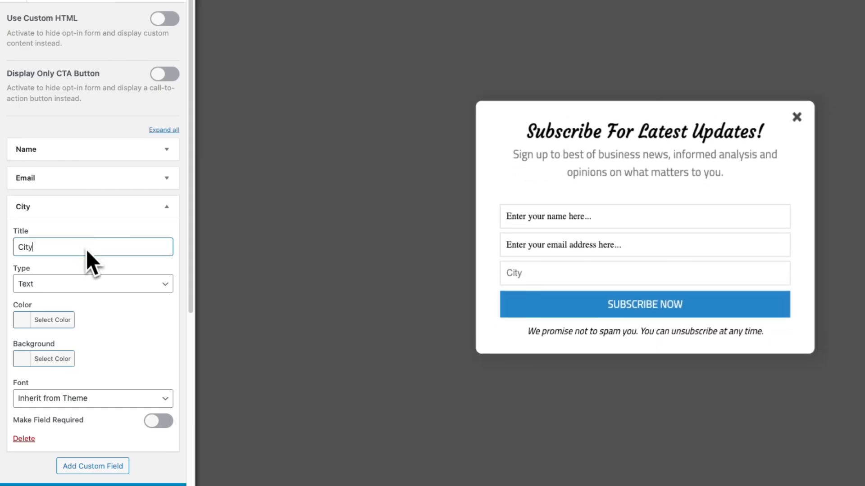
left_click(84, 284)
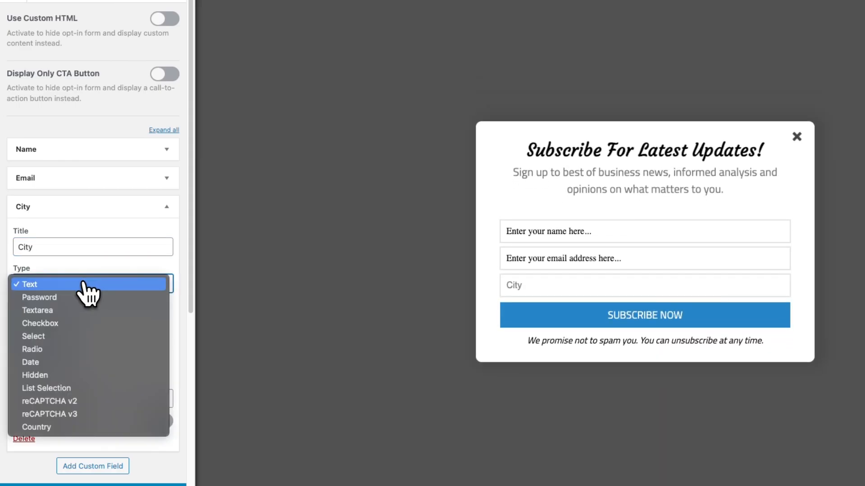
left_click(90, 285)
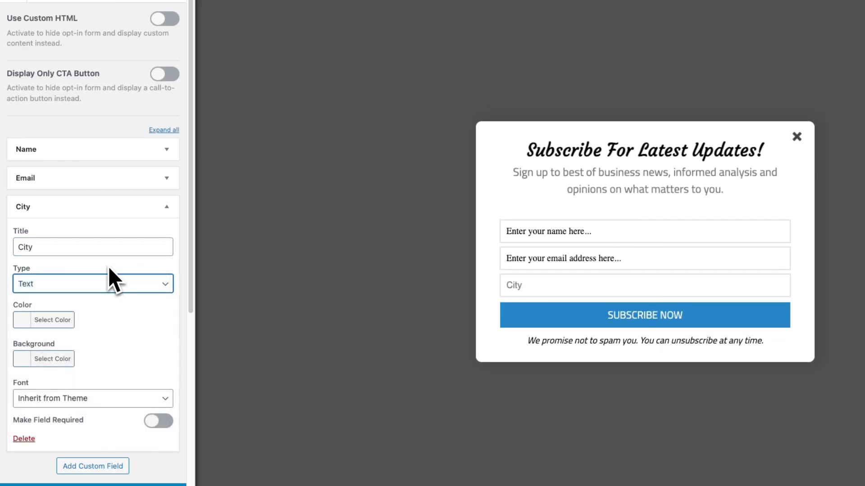
Make the City field text black in Palatino Linotype and mark it required.
left_click(32, 332)
scroll(33, 428, "down", 2)
left_click(26, 417)
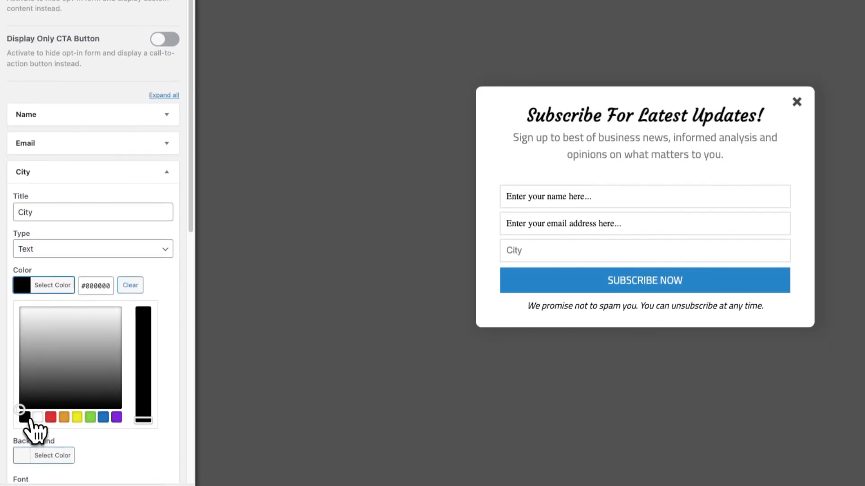
left_click(151, 275)
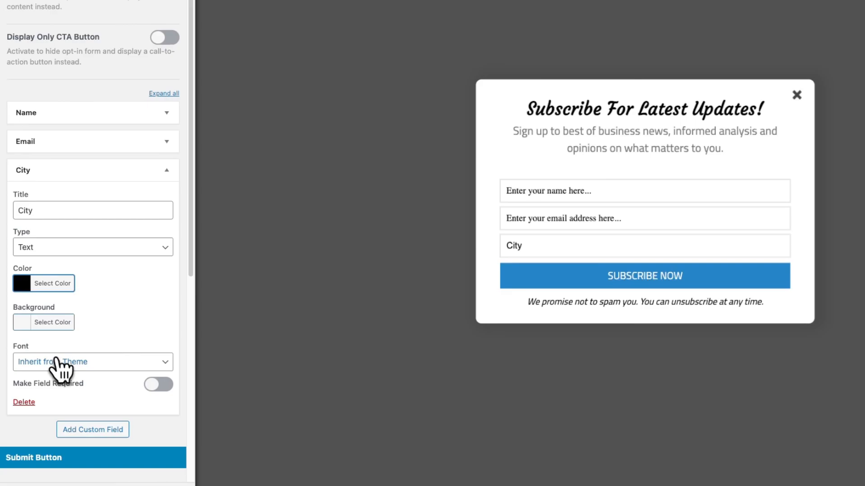
left_click(60, 363)
scroll(77, 396, "down", 5)
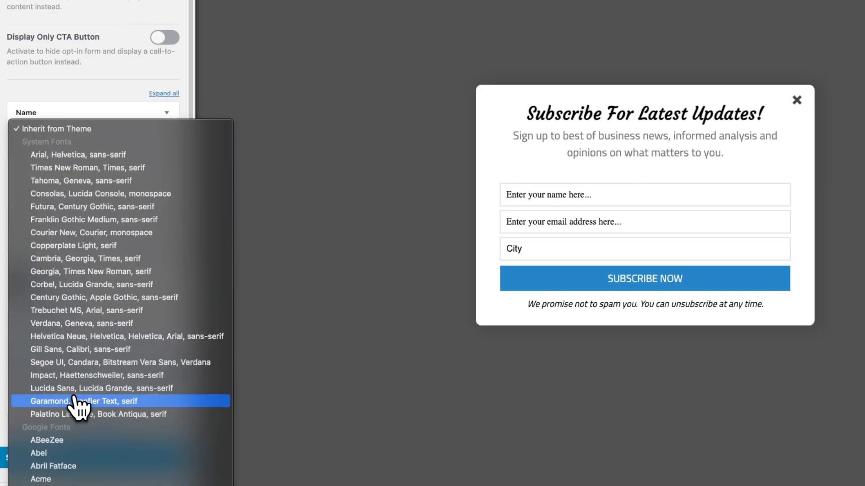
left_click(81, 413)
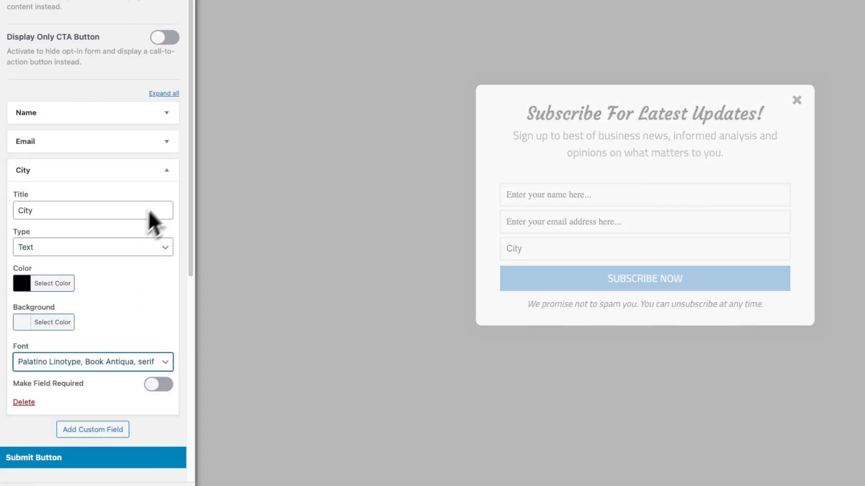
scroll(157, 196, "down", 3)
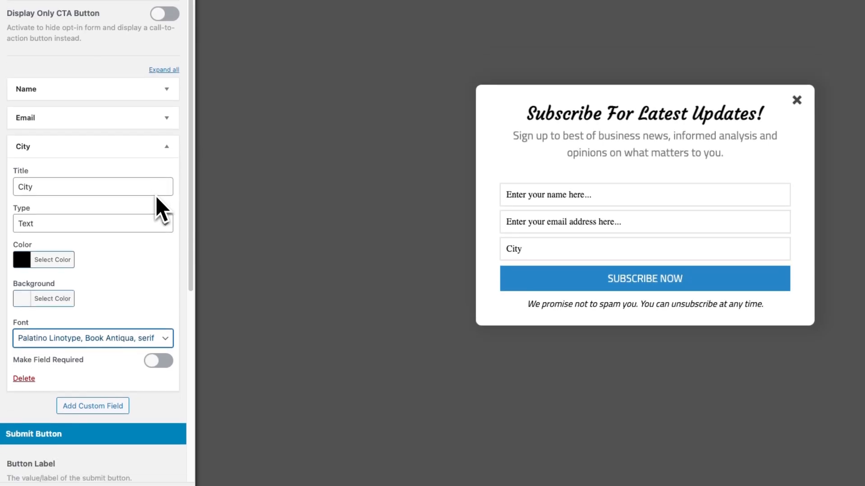
left_click(154, 317)
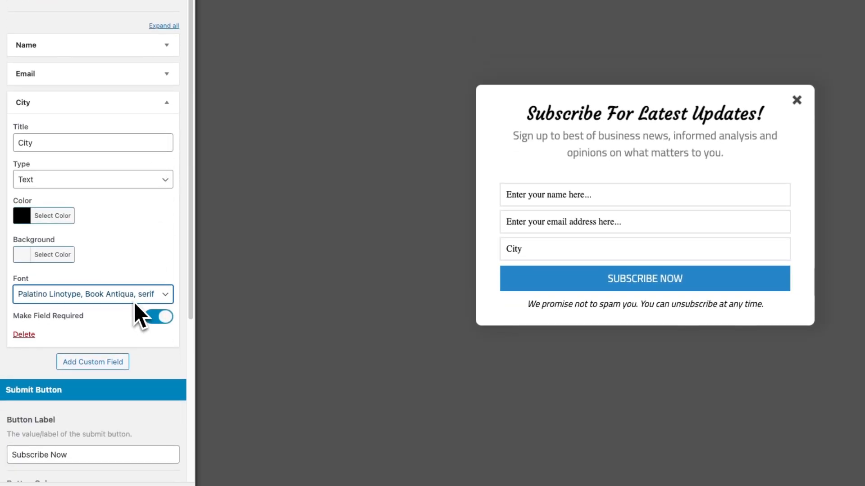
scroll(133, 303, "down", 5)
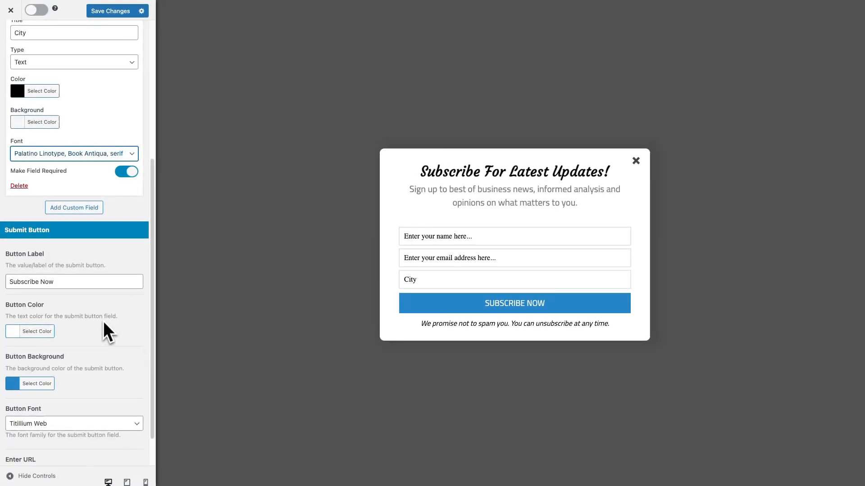
Give the Subscribe Now button a red #dd3333 background.
left_click(61, 283)
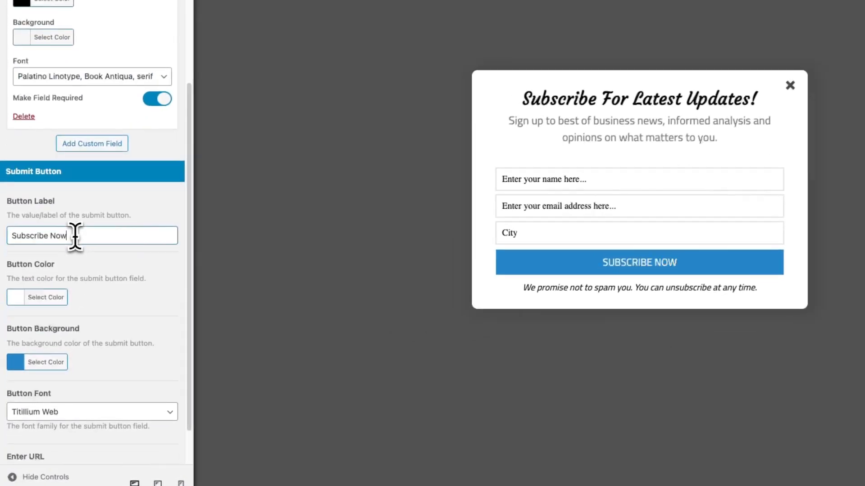
scroll(60, 283, "down", 2)
left_click(28, 314)
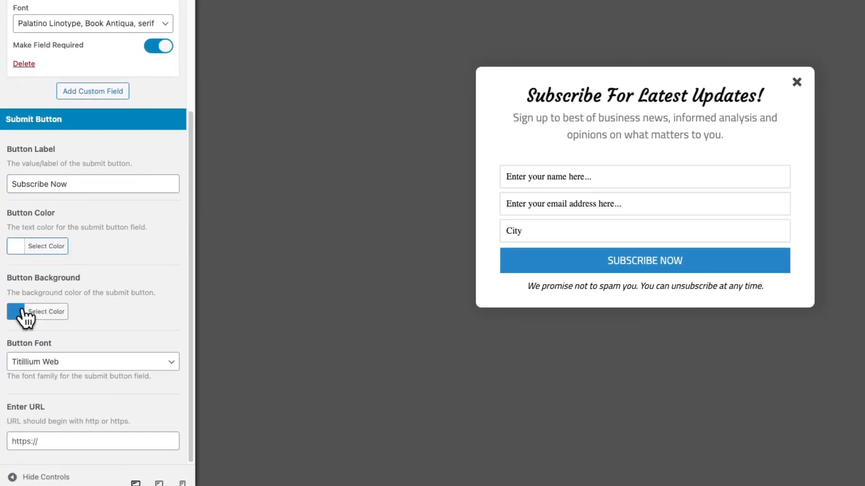
scroll(27, 319, "down", 2)
left_click(45, 375)
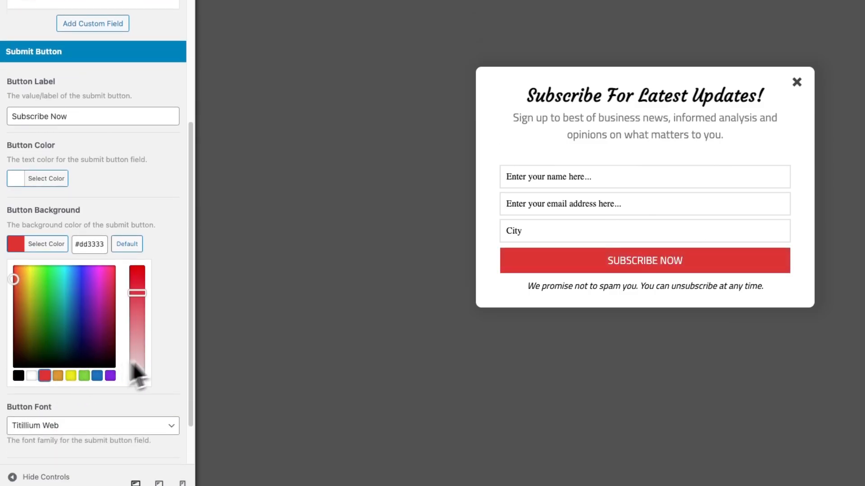
left_click(174, 350)
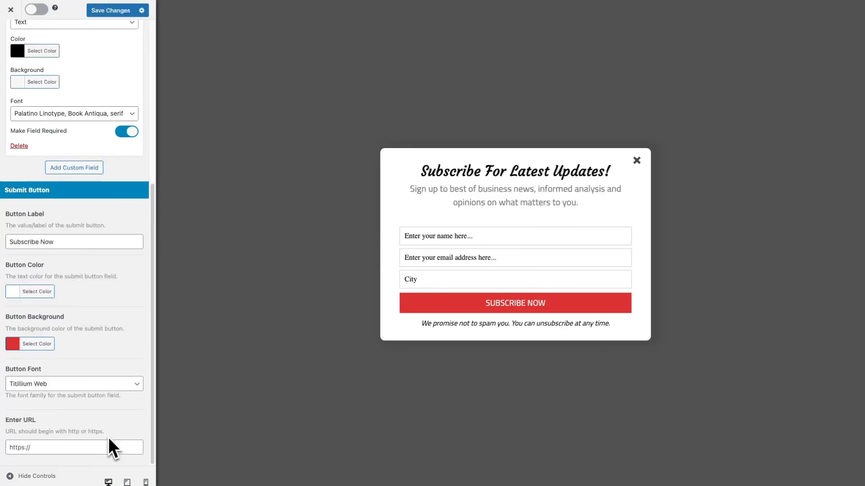
scroll(108, 436, "up", 5)
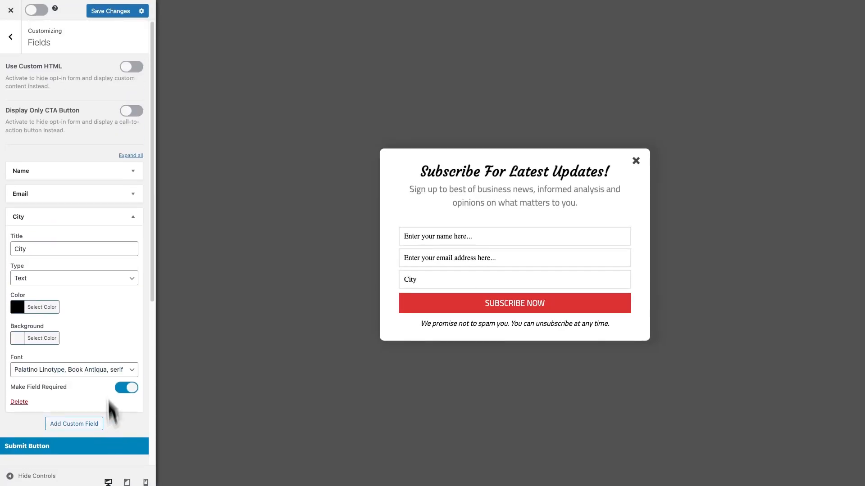
In Configuration, set Sound Effect to Pop, keeping the close button and branding removal unchanged.
left_click(11, 37)
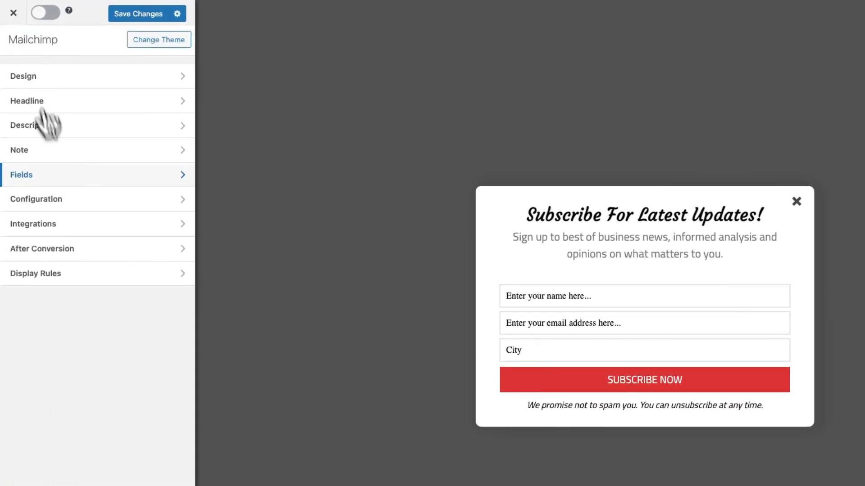
left_click(84, 199)
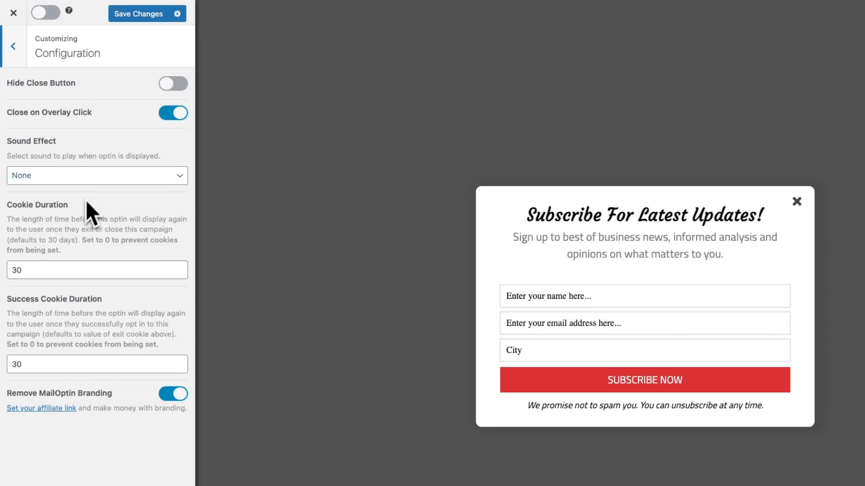
left_click(173, 84)
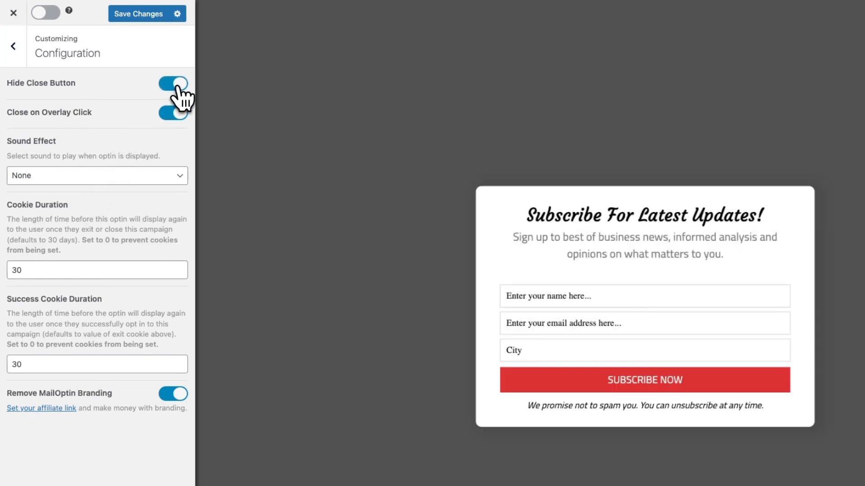
left_click(174, 84)
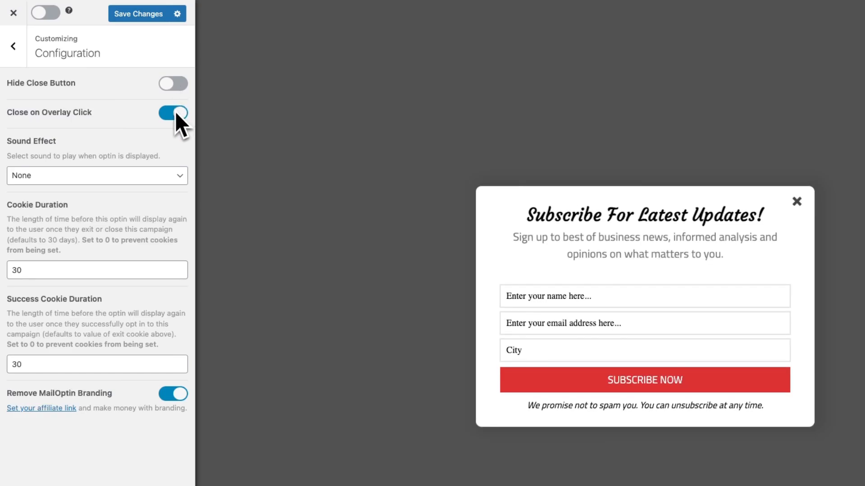
left_click(168, 176)
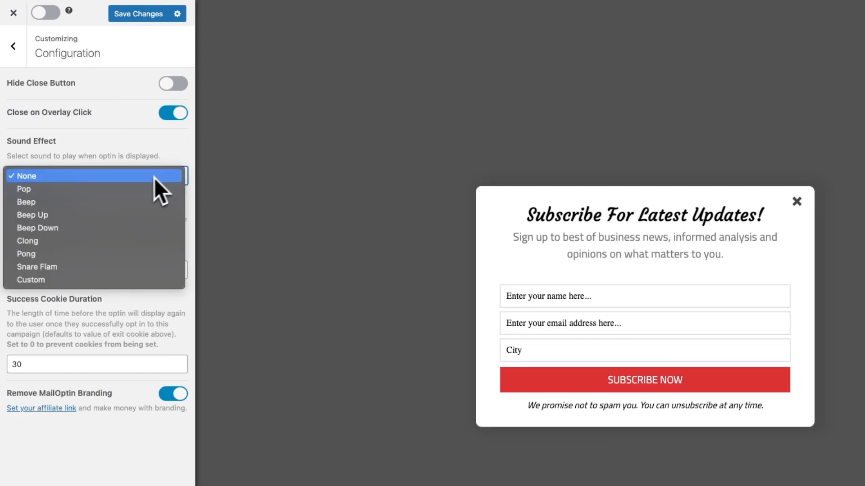
left_click(114, 189)
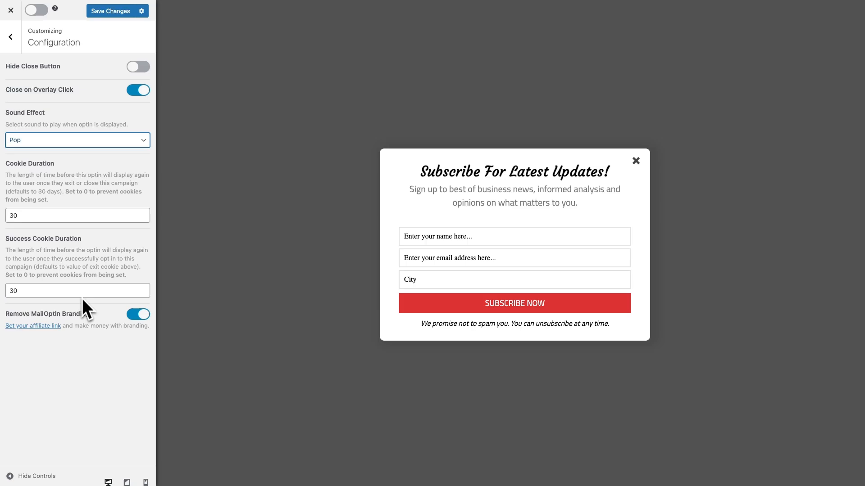
left_click(141, 315)
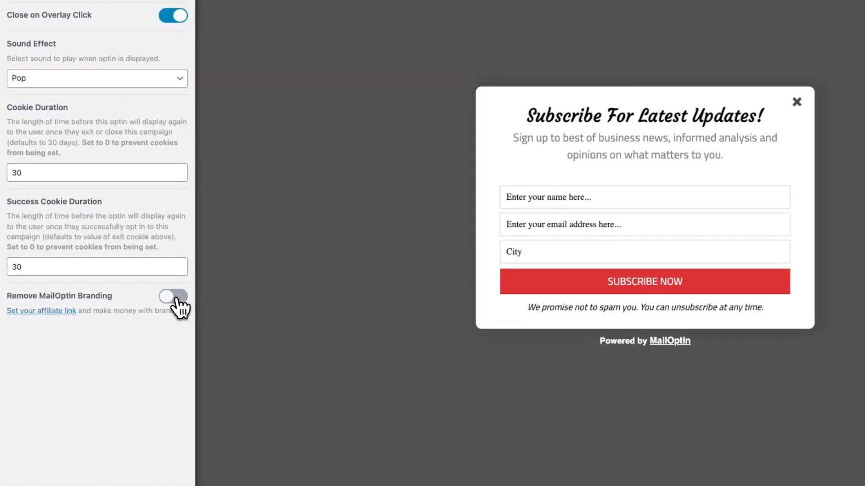
left_click(177, 298)
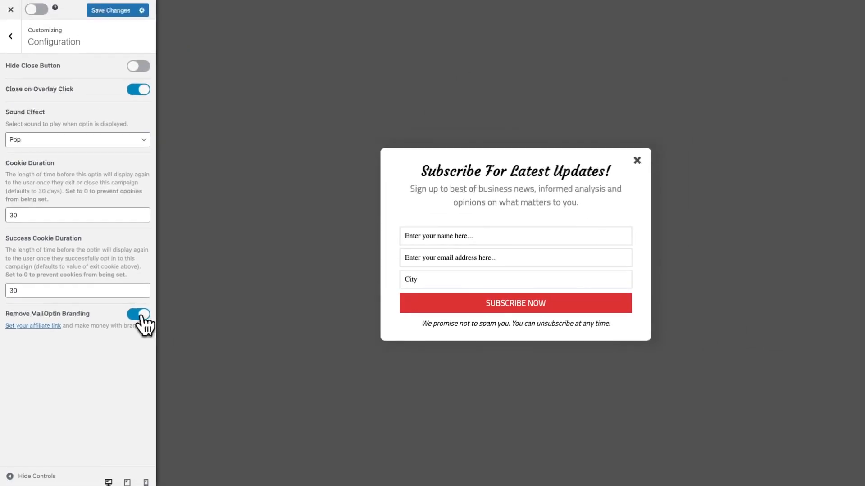
left_click(16, 28)
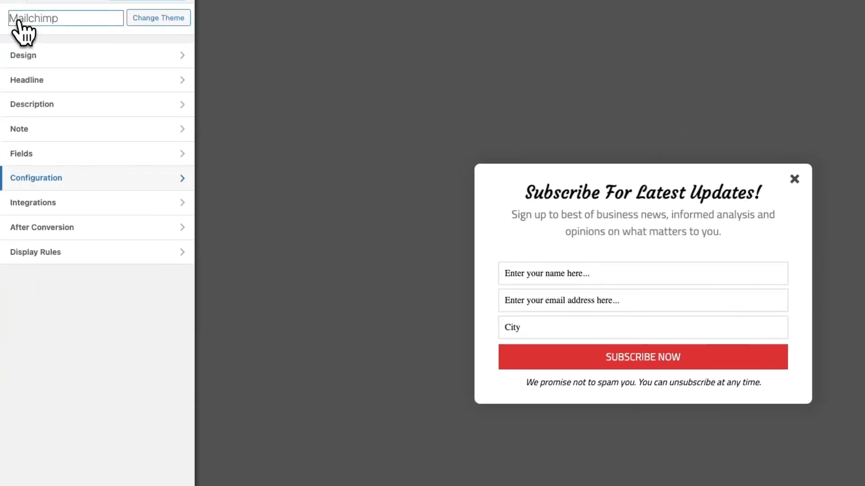
Connect a new integration to Mailchimp, leaving leads-only mode off.
left_click(59, 204)
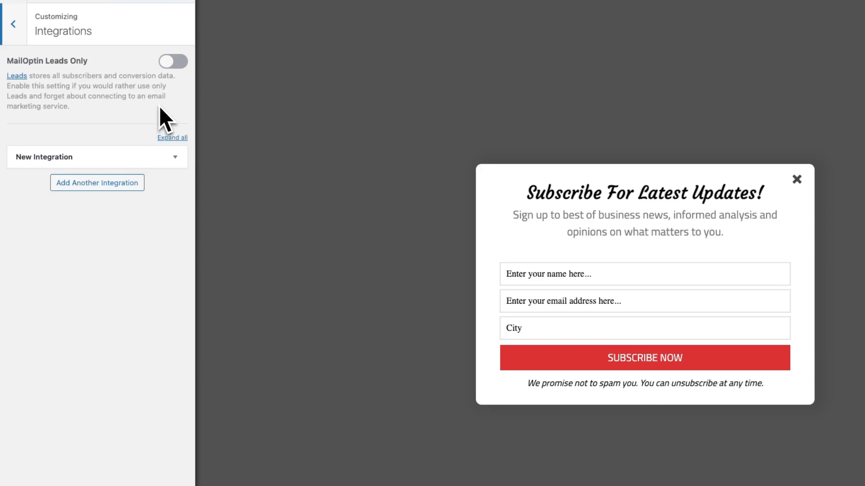
left_click(171, 64)
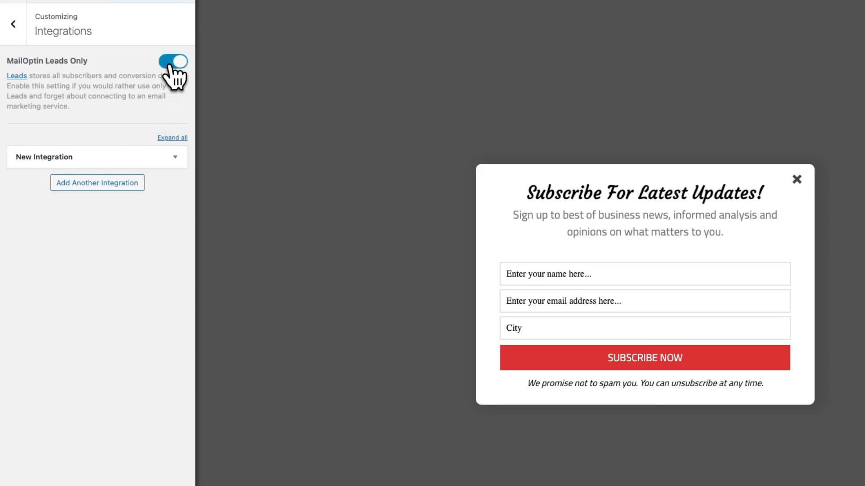
left_click(170, 66)
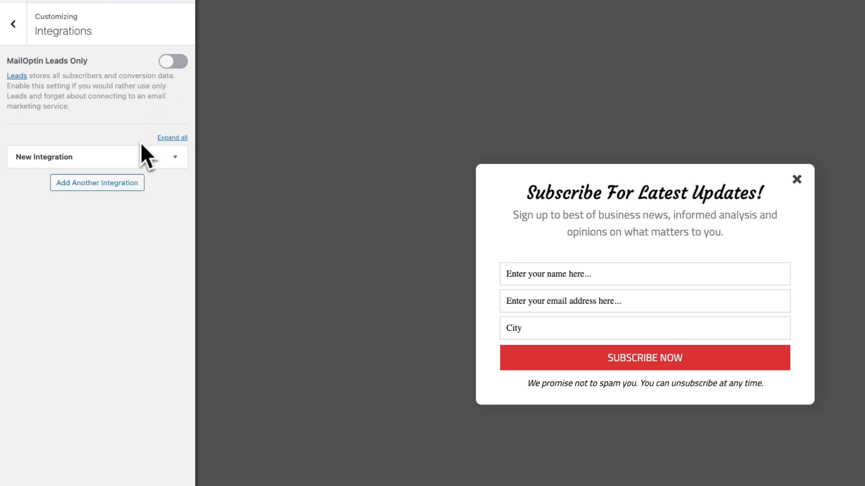
left_click(175, 157)
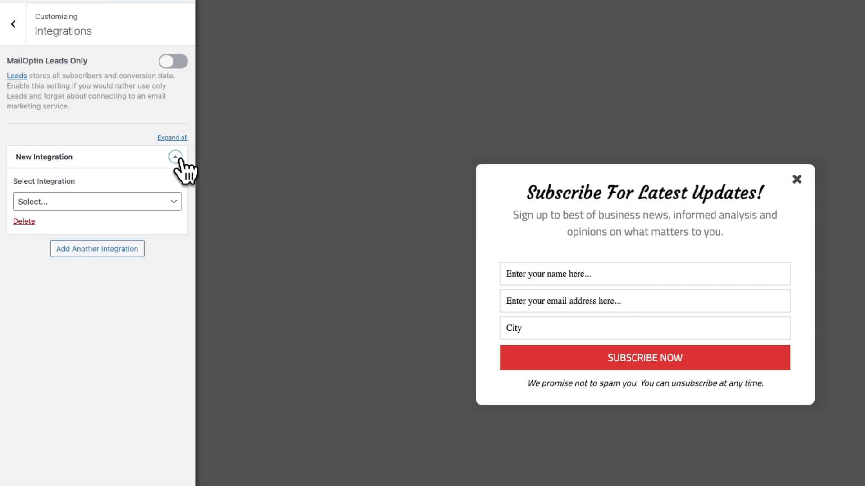
left_click(173, 201)
left_click(128, 215)
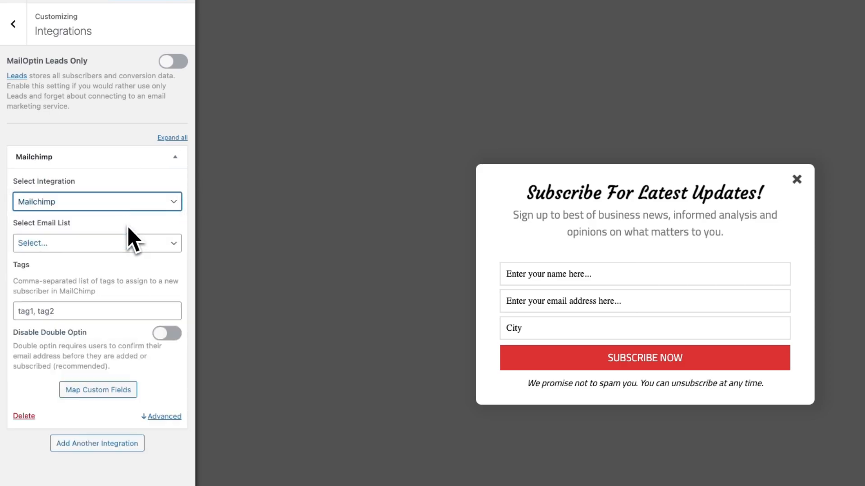
Target the wetestwp list, tag subscribers vip and disable double optin.
left_click(120, 240)
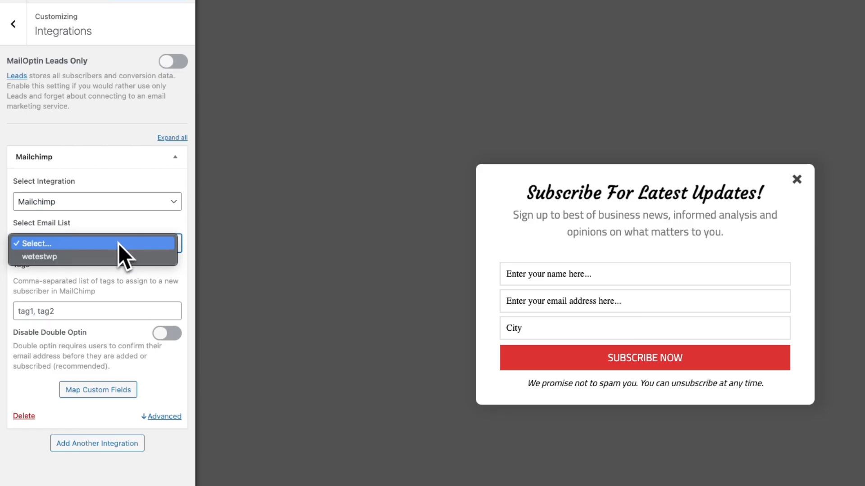
left_click(108, 257)
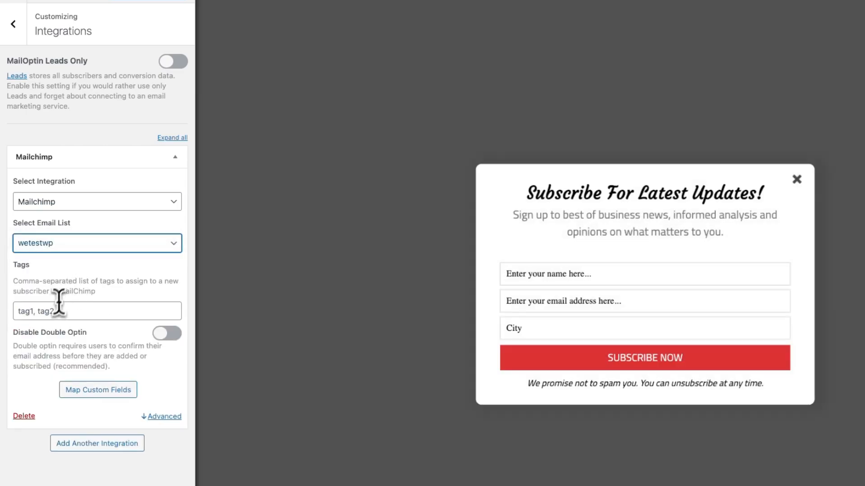
left_click(54, 313)
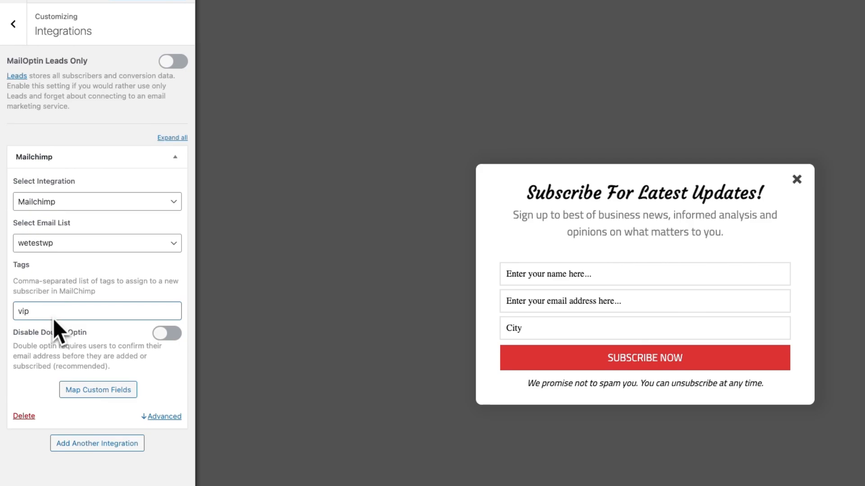
left_click(162, 336)
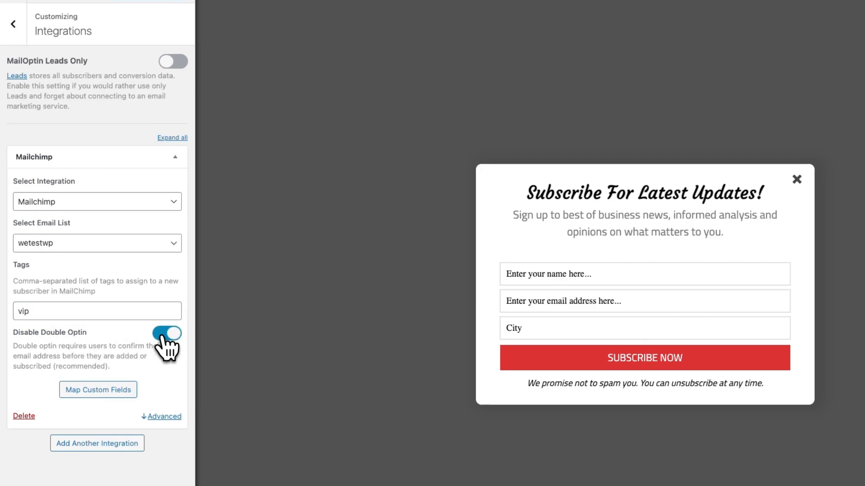
left_click(114, 390)
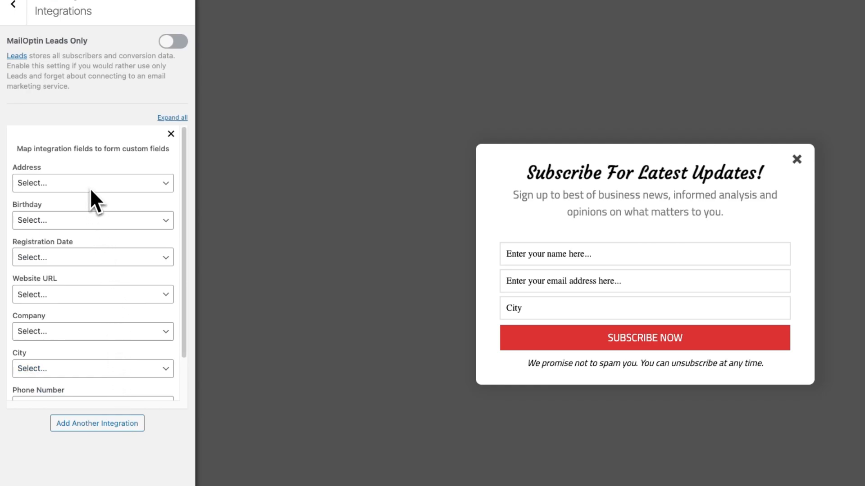
Map Mailchimp's City field to the optin's City field and save the mapping.
scroll(90, 211, "down", 2)
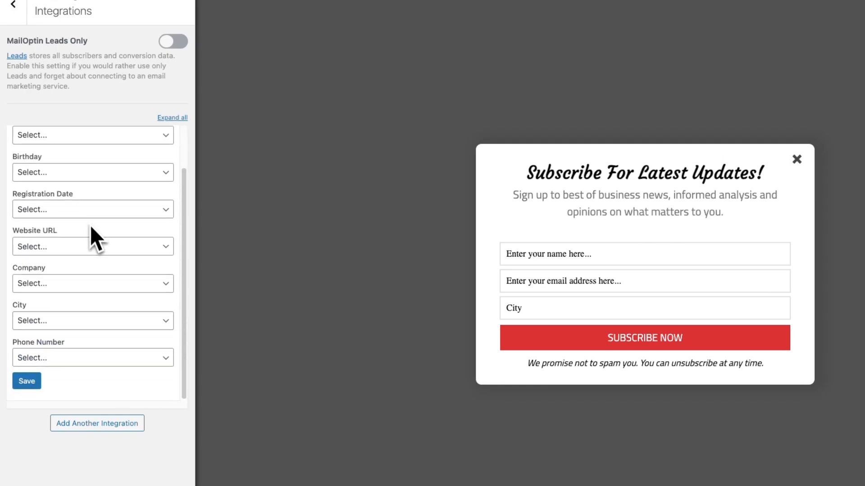
left_click(91, 322)
left_click(70, 347)
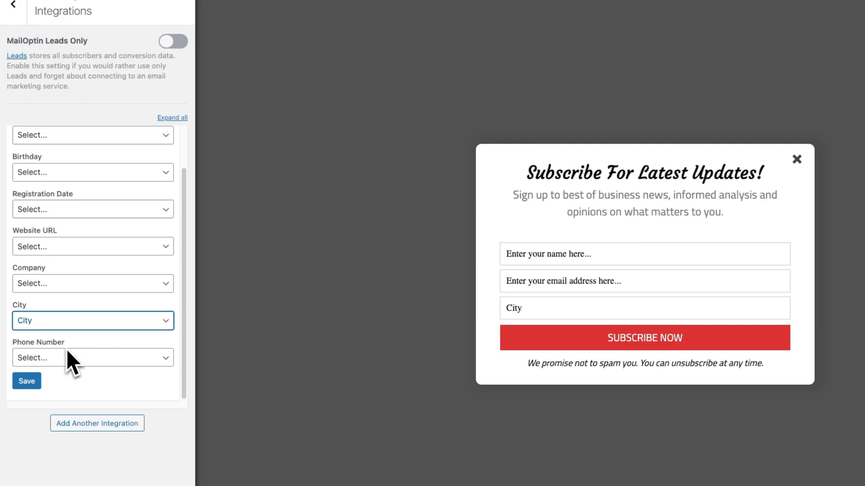
left_click(38, 385)
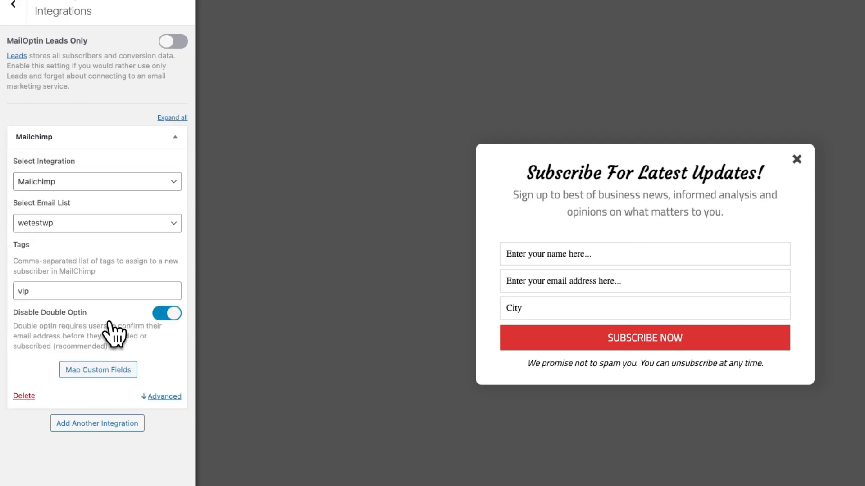
scroll(68, 78, "up", 2)
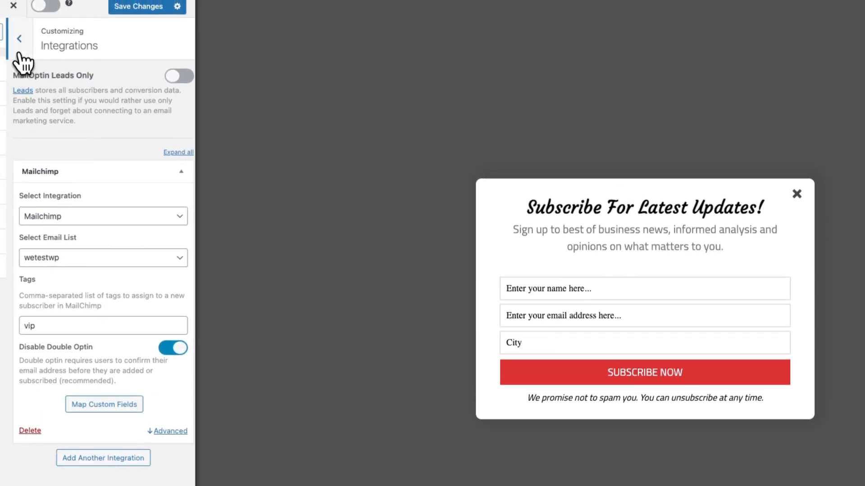
Look over the After Conversion settings, then bring up the optin's Display Rules.
left_click(16, 49)
left_click(89, 251)
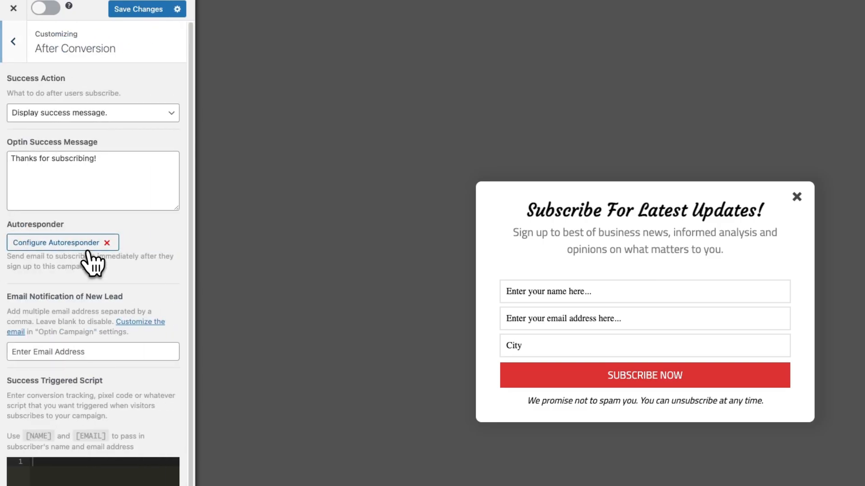
scroll(92, 264, "down", 2)
scroll(93, 256, "up", 2)
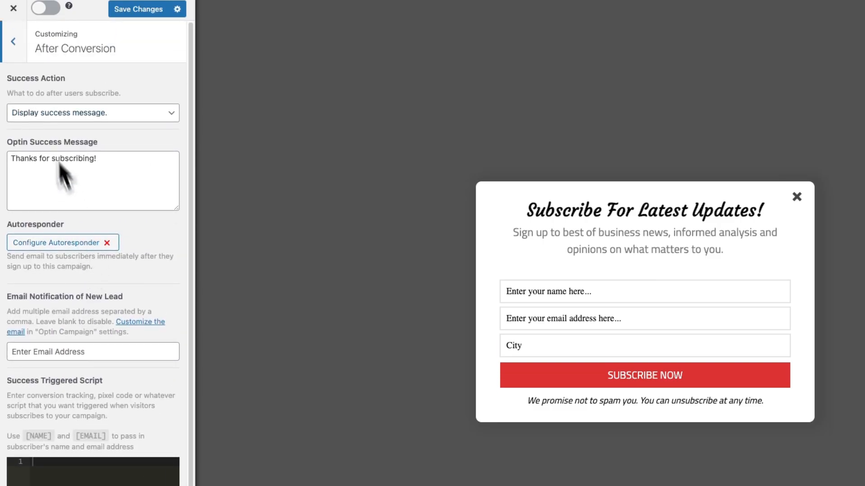
left_click(18, 52)
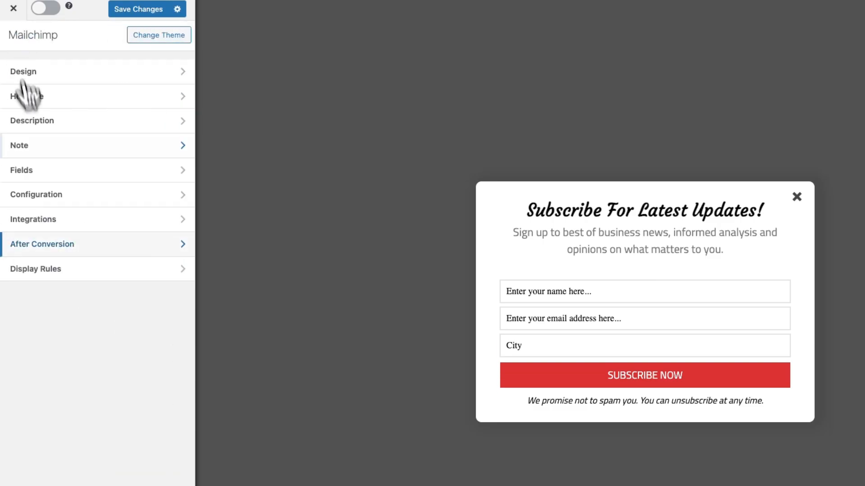
left_click(60, 272)
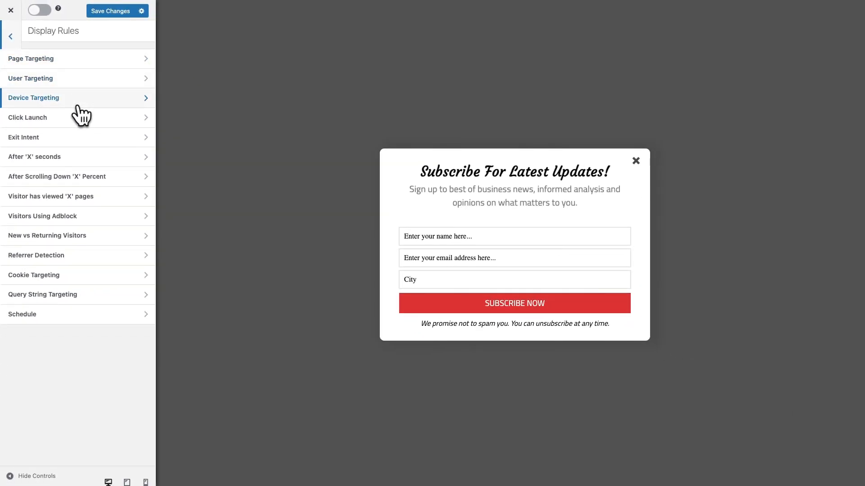
Activate the After 'X' seconds rule with the delay set to 5 seconds.
left_click(79, 155)
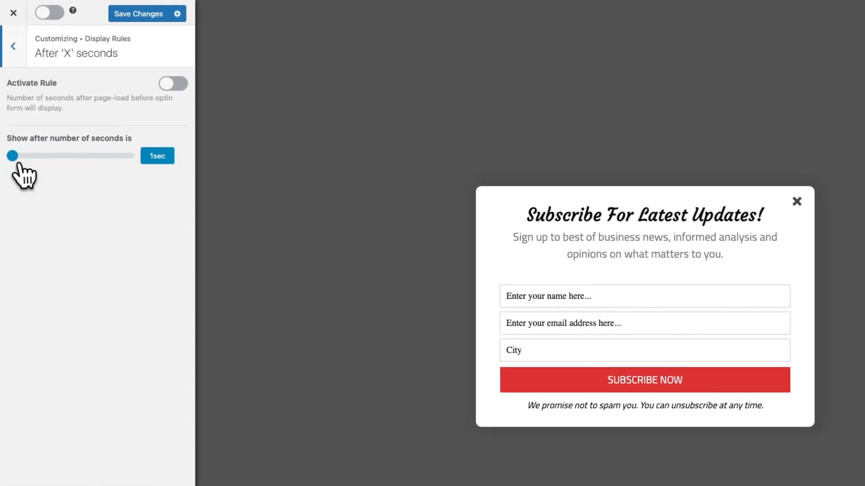
left_click_drag(18, 163, 16, 160)
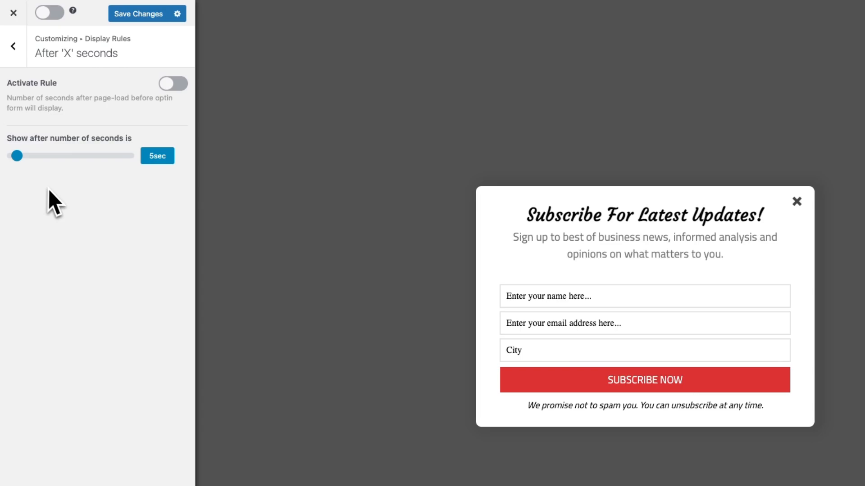
left_click(170, 83)
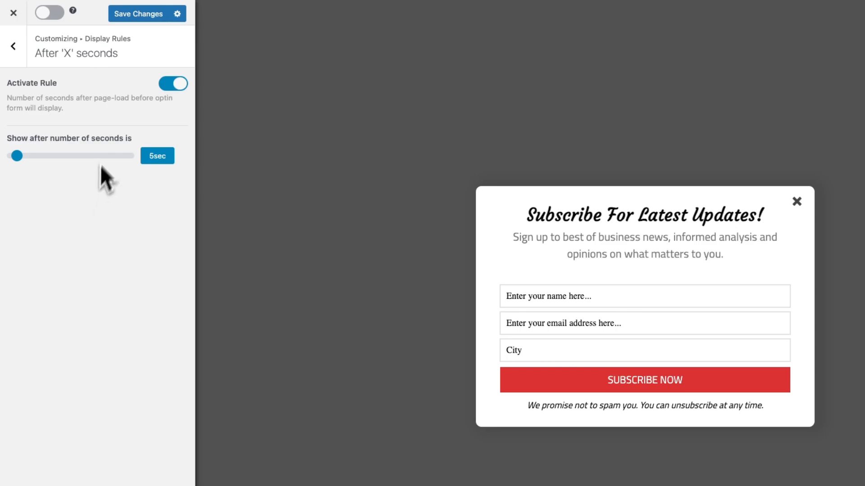
Save and switch on the campaign, then open the site in an incognito window.
left_click(142, 15)
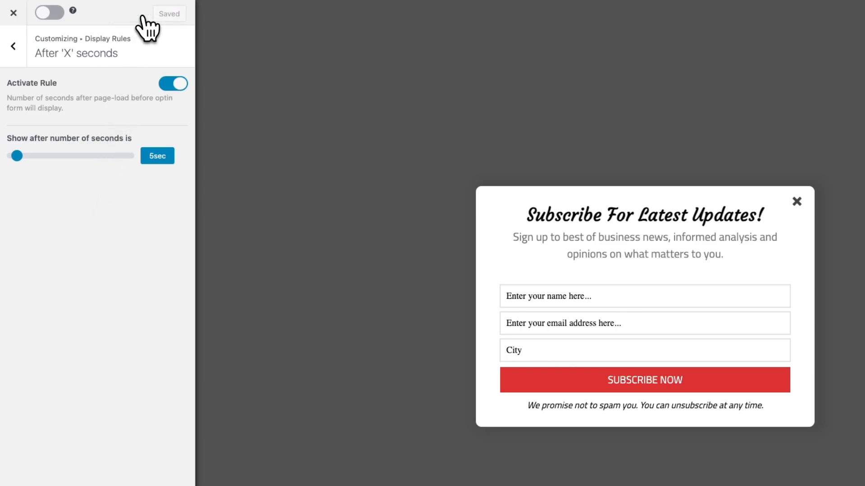
left_click(49, 13)
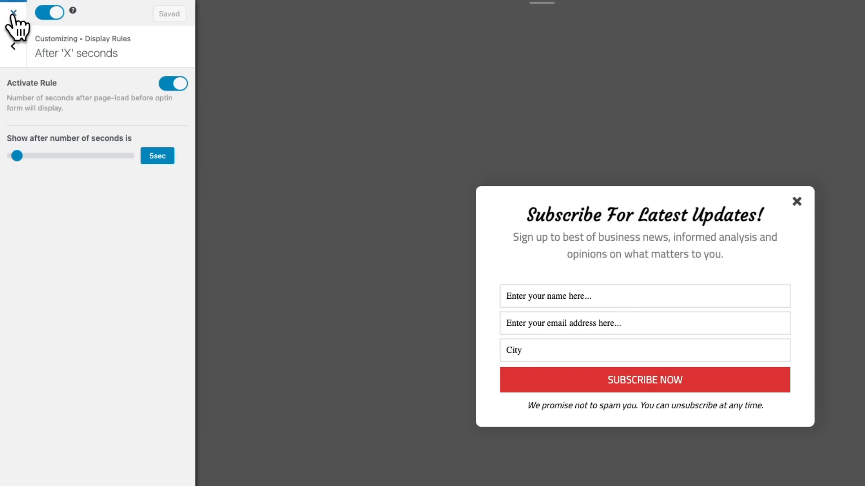
left_click(13, 14)
right_click(45, 28)
left_click(103, 80)
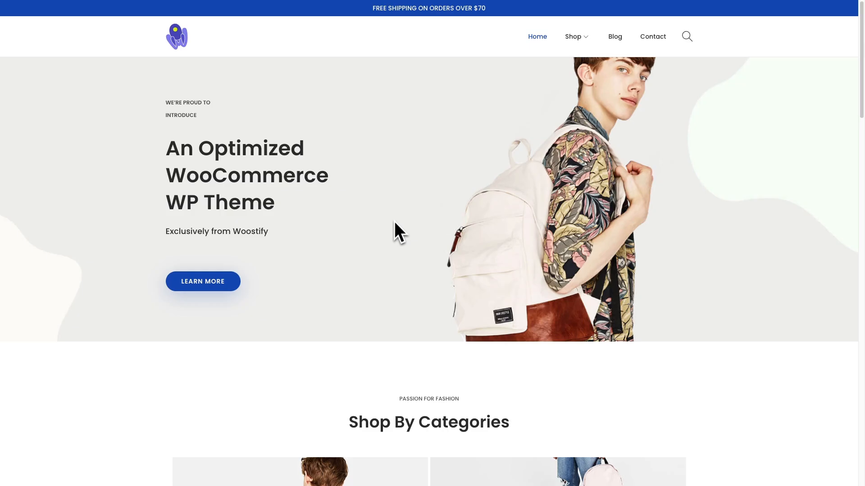
Fill the lightbox with a test name, a test e-mail and city Kansas, then subscribe.
left_click(393, 226)
left_click(427, 255)
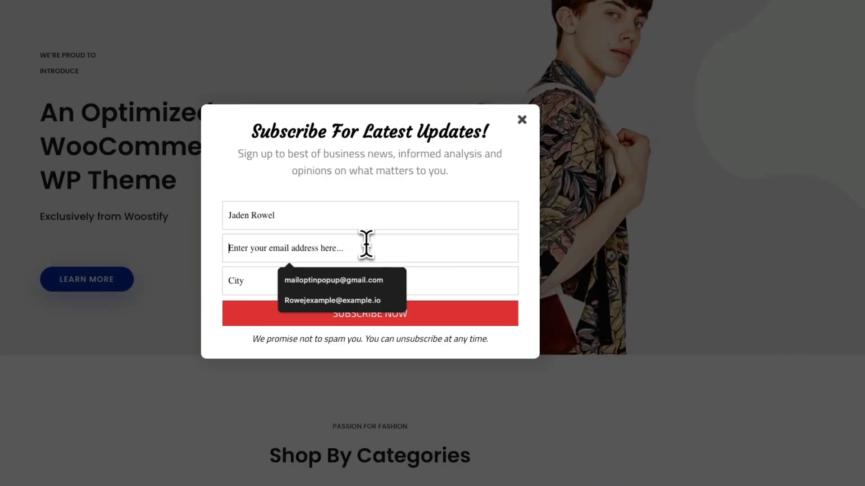
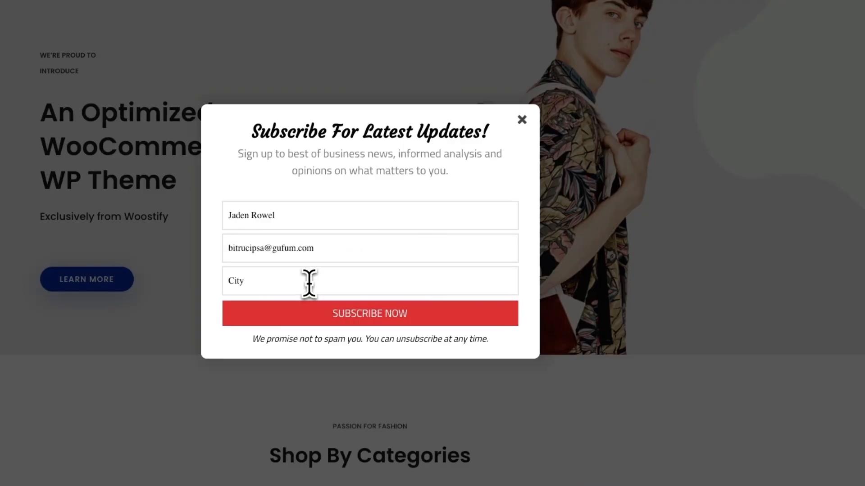
left_click(309, 284)
type("Kansas")
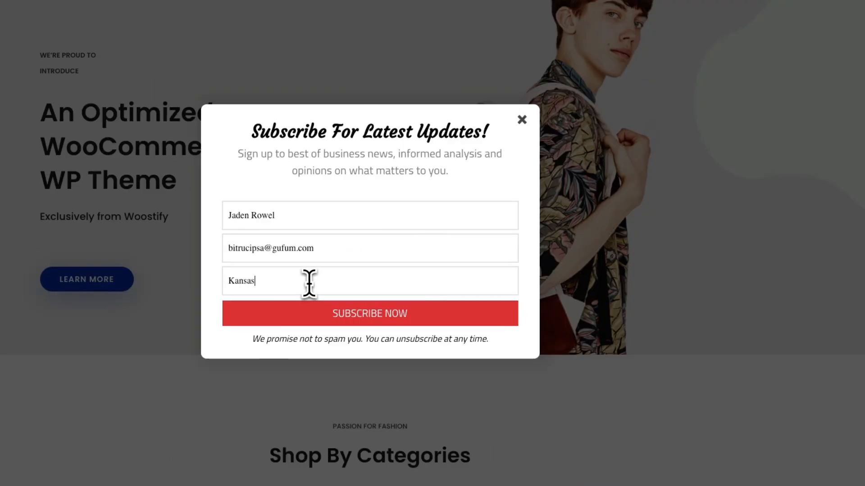
left_click(360, 315)
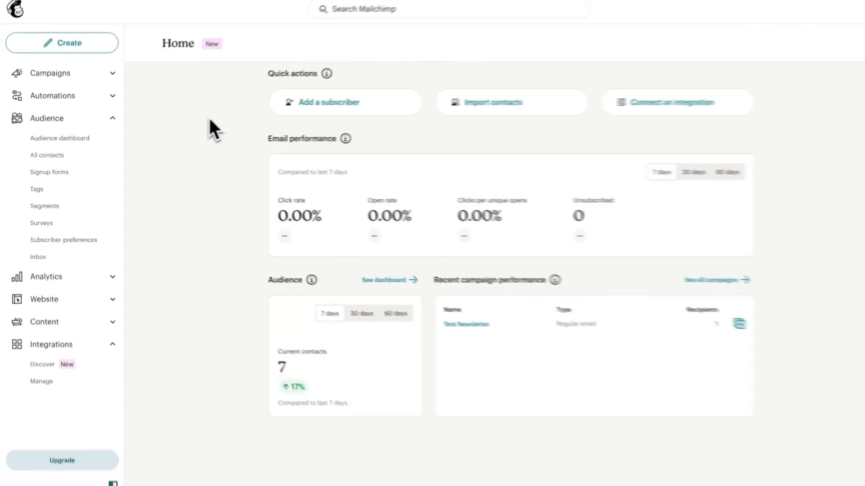
Check the new Kansas contact in Mailchimp's All contacts, then go to MailOptin's Emails page.
left_click(86, 153)
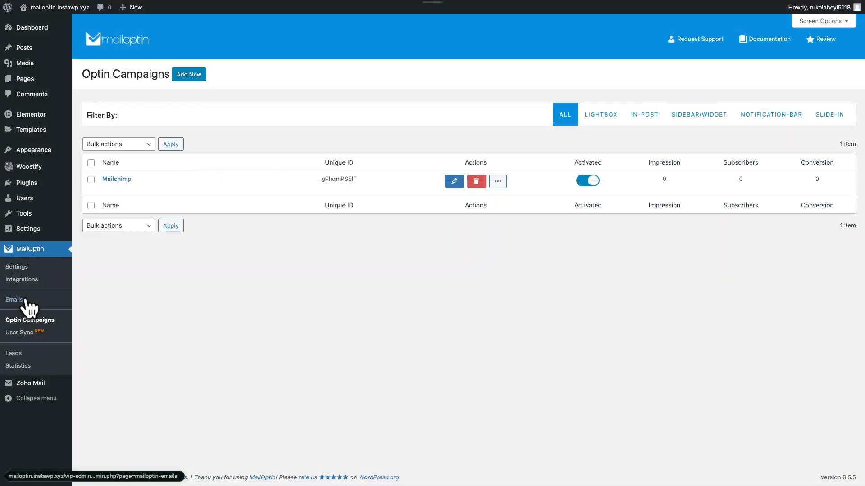
left_click(26, 300)
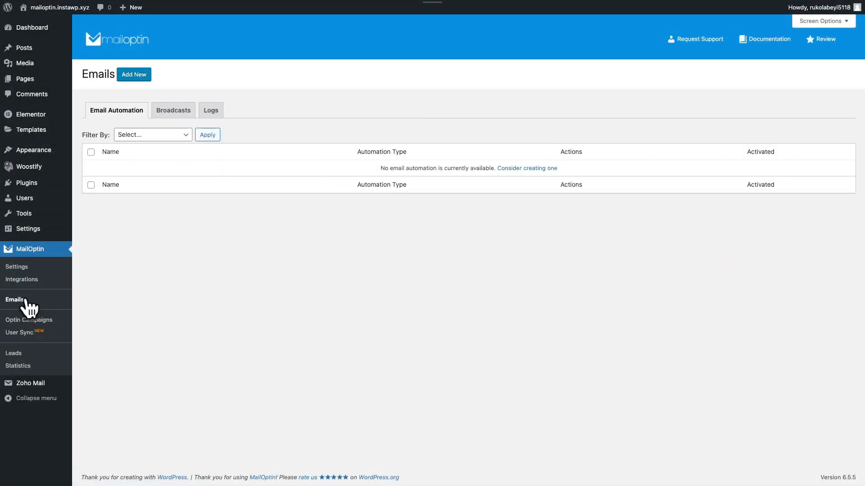
Add an email automation titled 'Mailchimp' with type New Post Notification.
left_click(134, 75)
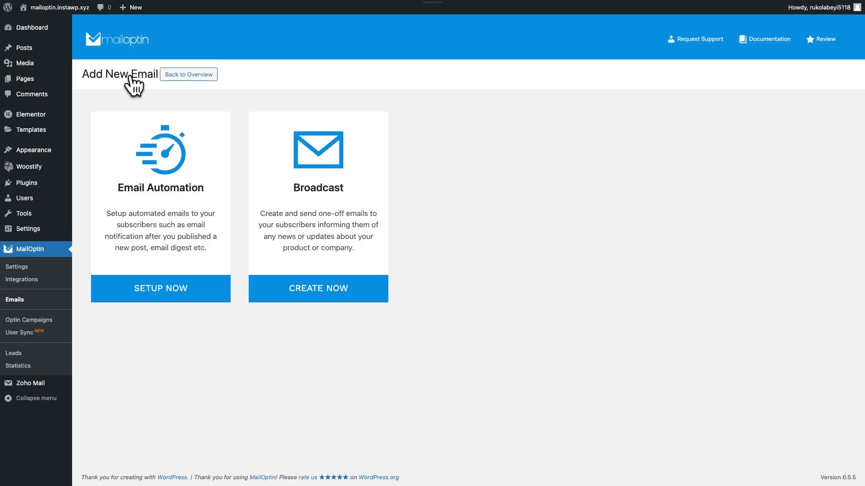
left_click(175, 166)
left_click(177, 115)
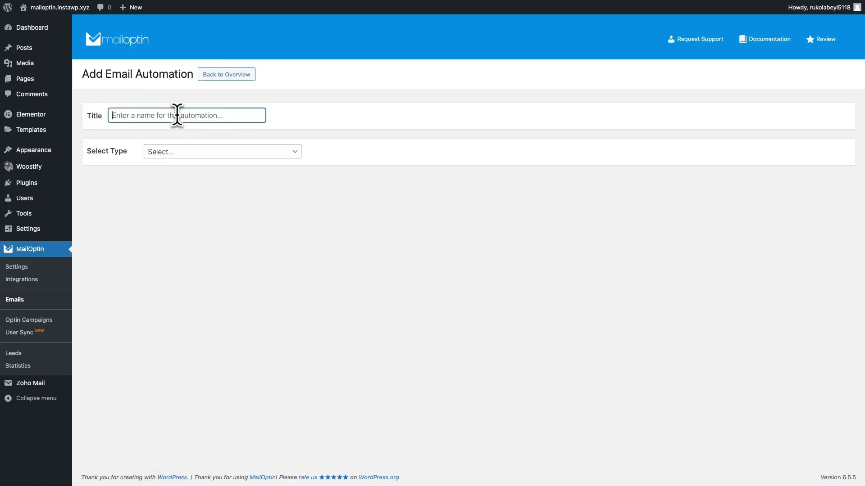
type("Mailchimp")
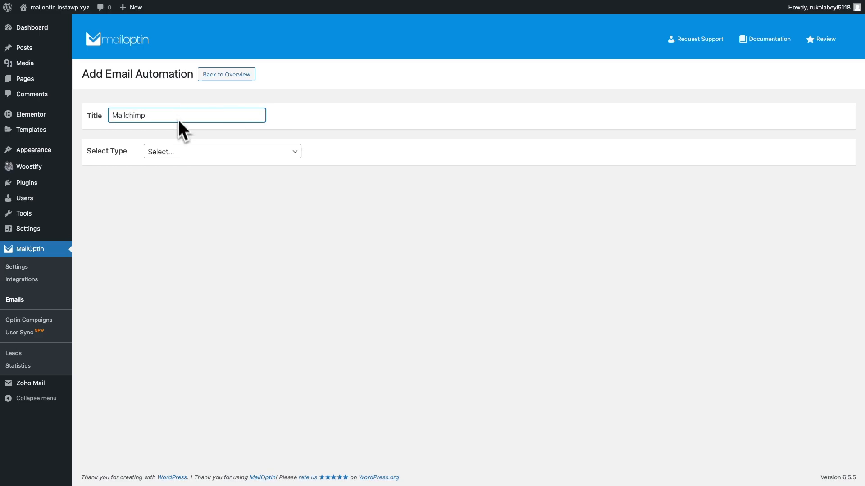
left_click(177, 152)
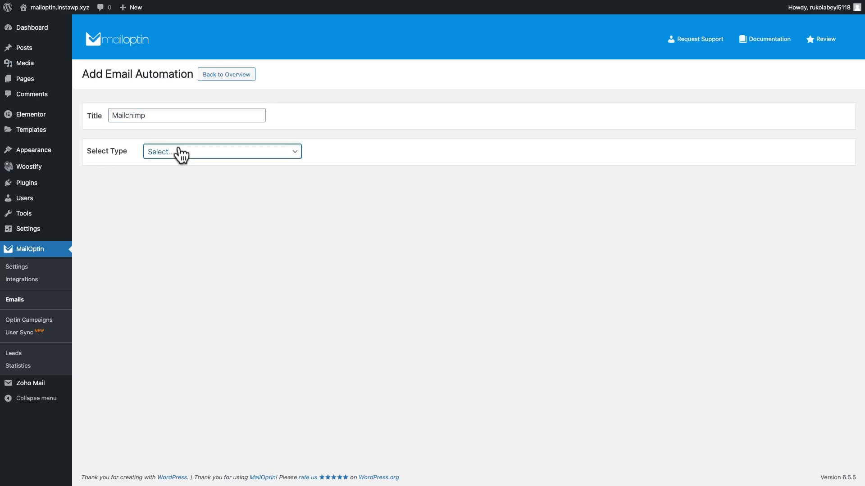
left_click(180, 164)
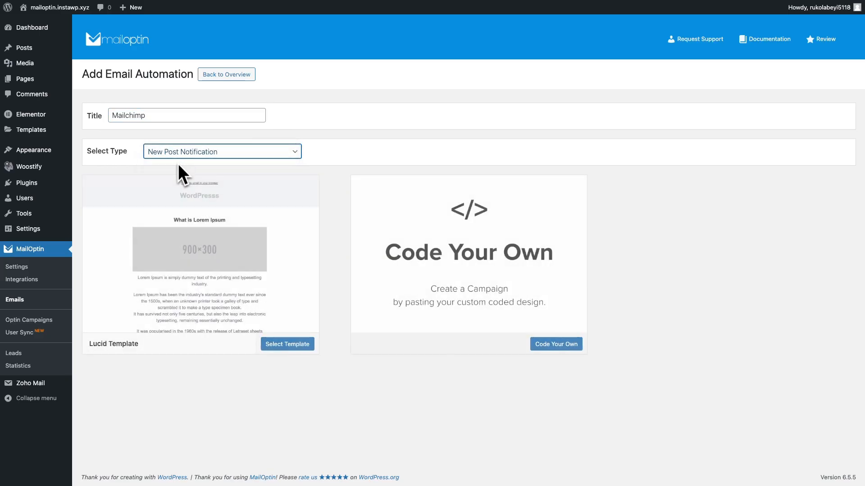